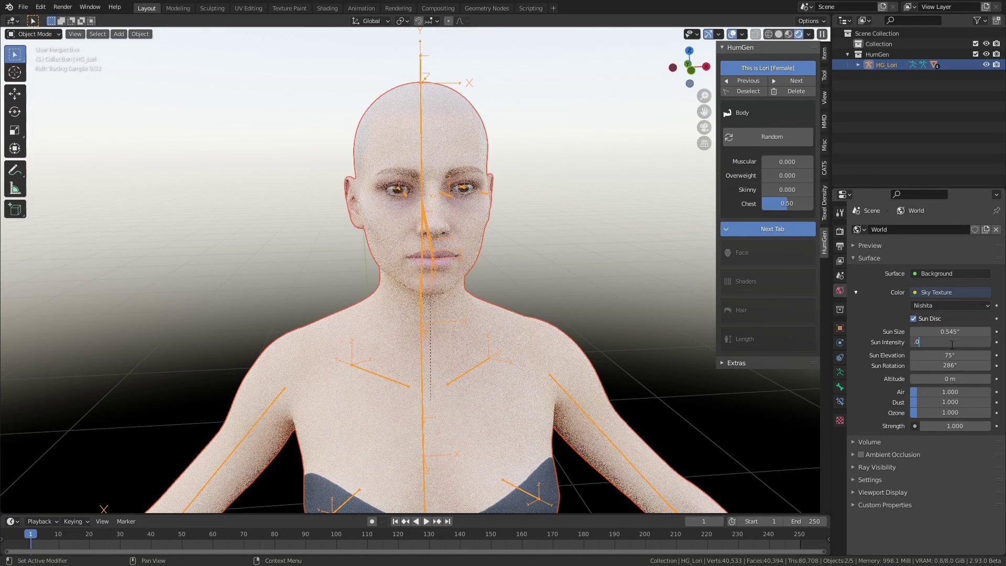
Step: Lower the sky texture's Sun Intensity to 0.05, then switch the viewport from Rendered to Solid shading
type(".05")
key("Return")
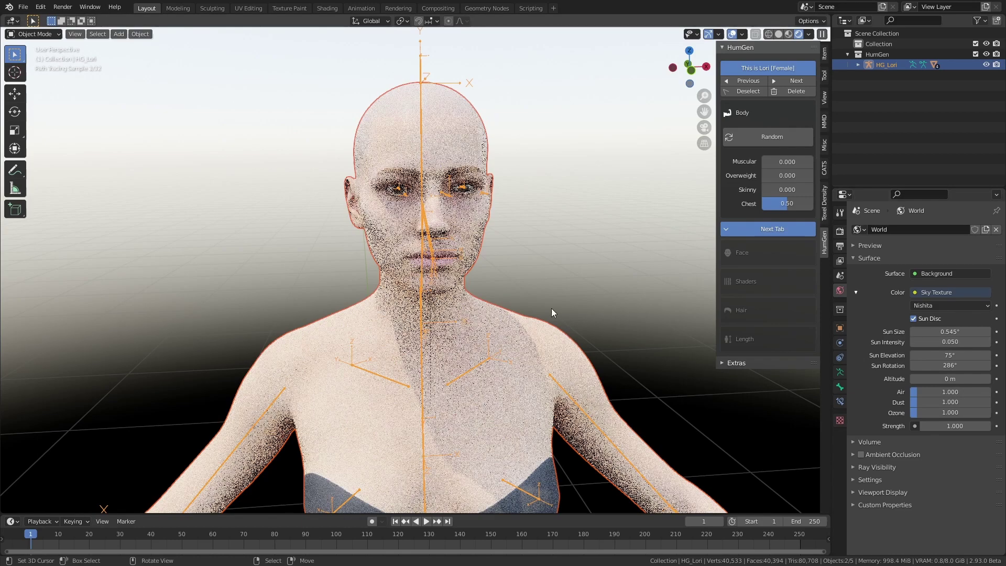
middle_click_drag(488, 304, 526, 298)
scroll(508, 301, "up", 4)
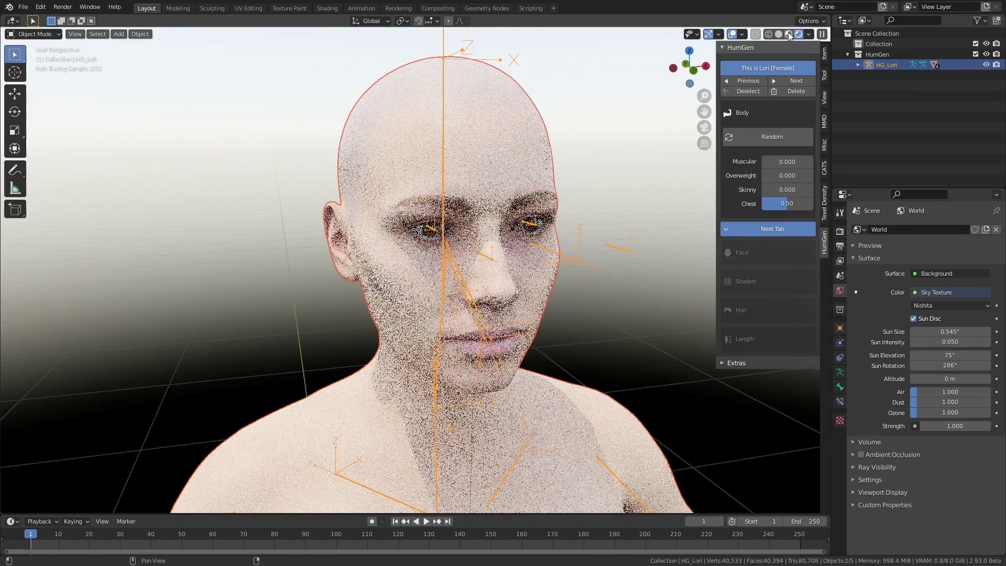
left_click(788, 36)
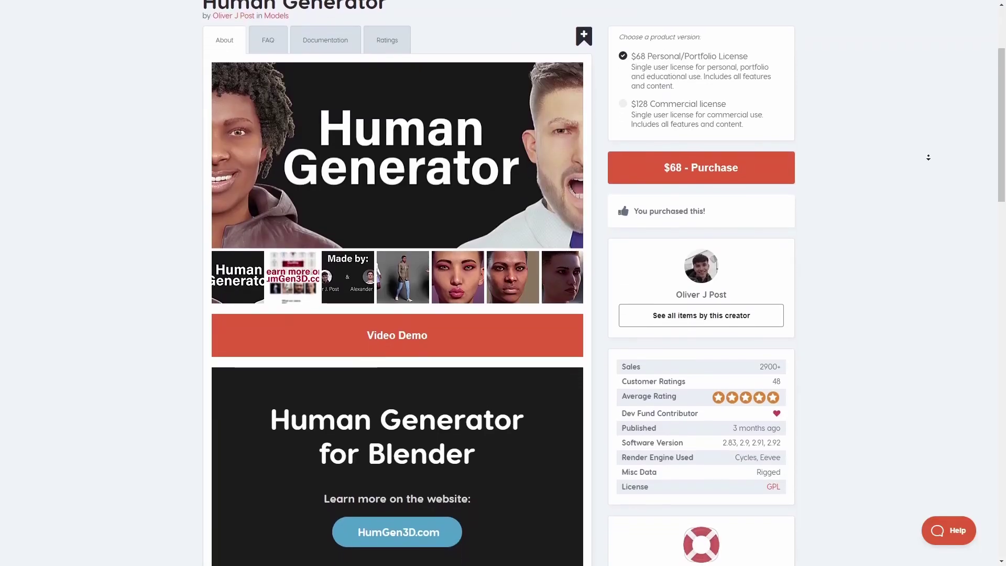
Step: Scroll the Human Generator product page down to its skin, hairstyles, outfits and poses summary
scroll(928, 158, "down", 3)
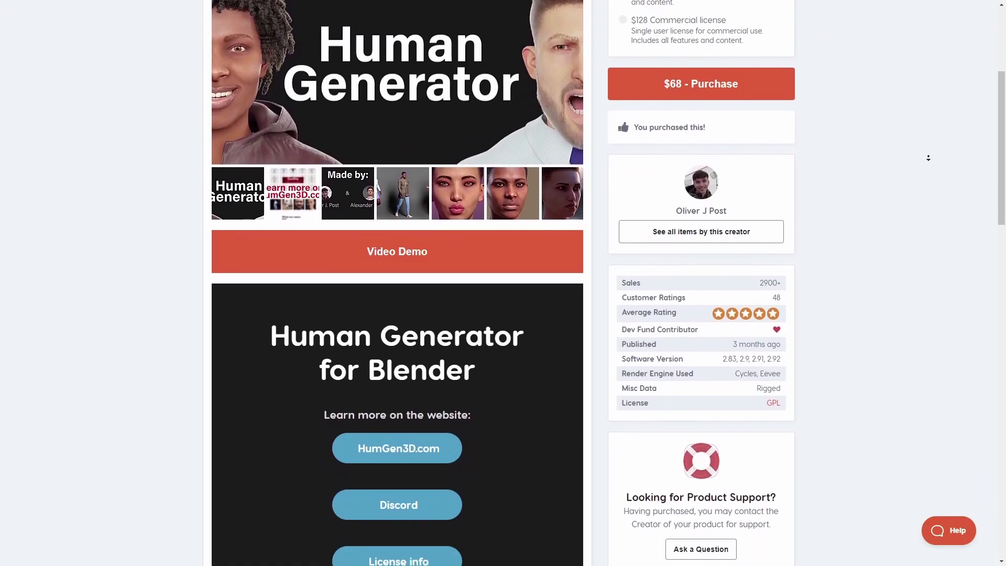
scroll(928, 158, "down", 3)
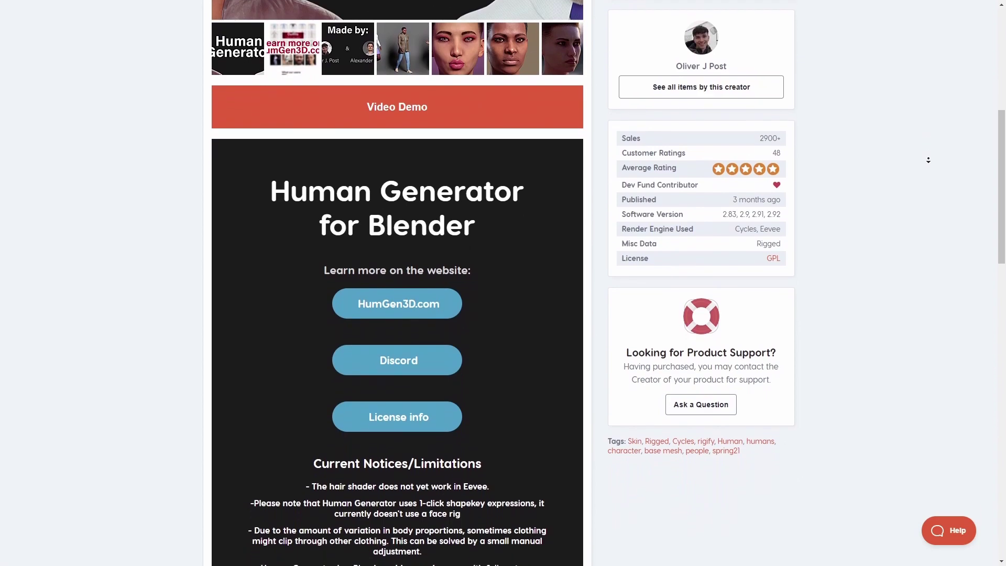
scroll(928, 159, "down", 10)
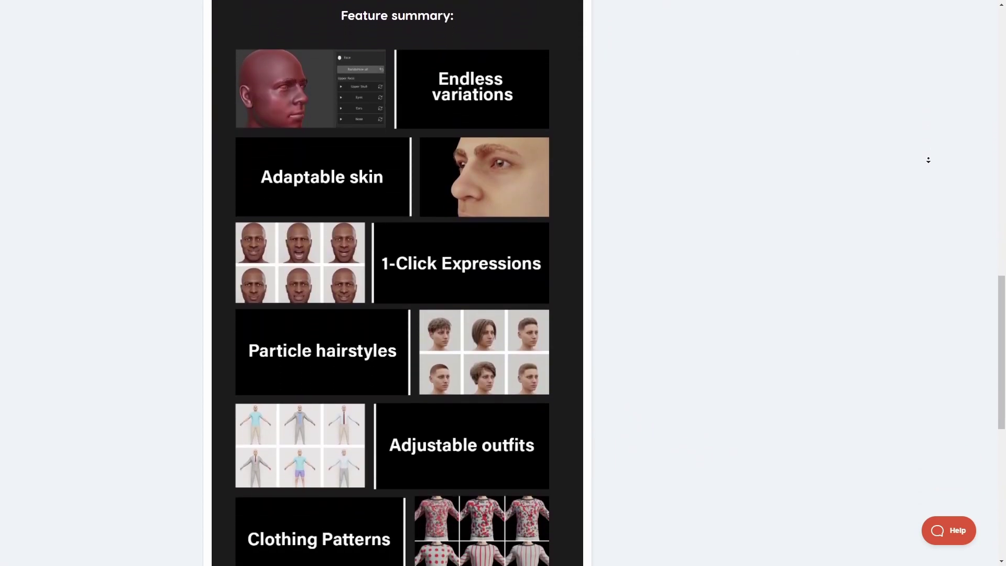
scroll(928, 160, "down", 3)
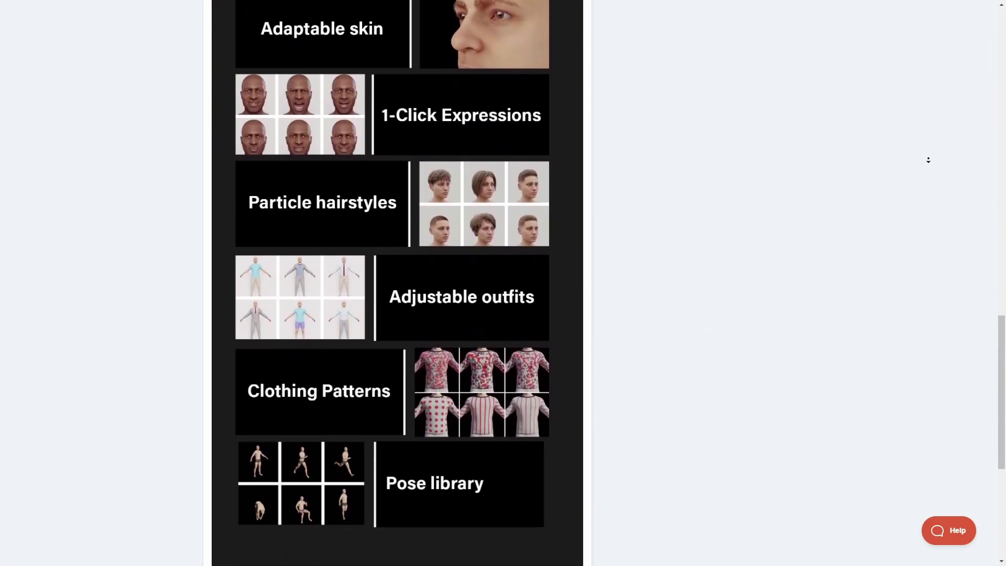
scroll(928, 160, "down", 2)
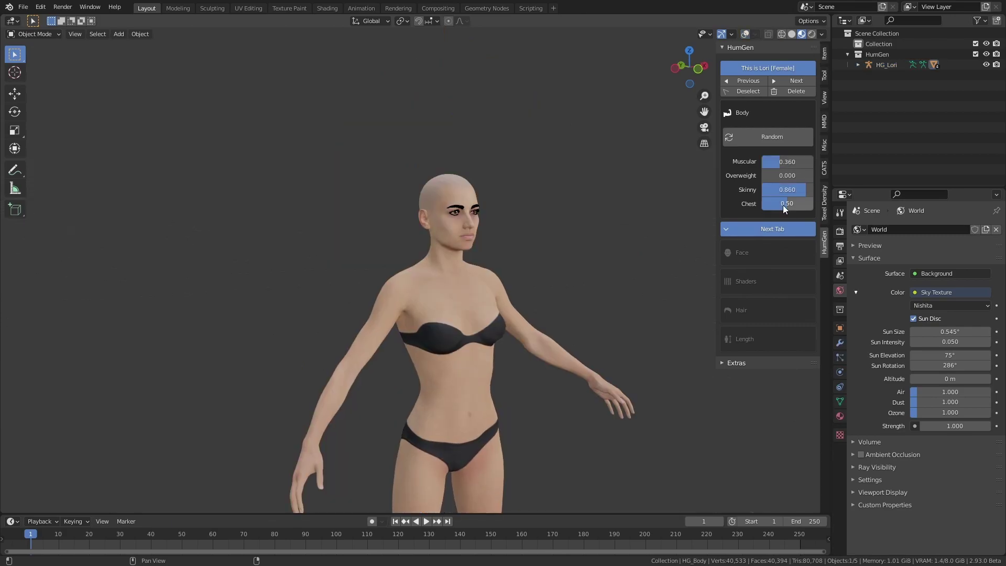
Step: Randomize the cheek shape and adjust the jaw and chin face settings
left_click(773, 228)
scroll(472, 262, "up", 5)
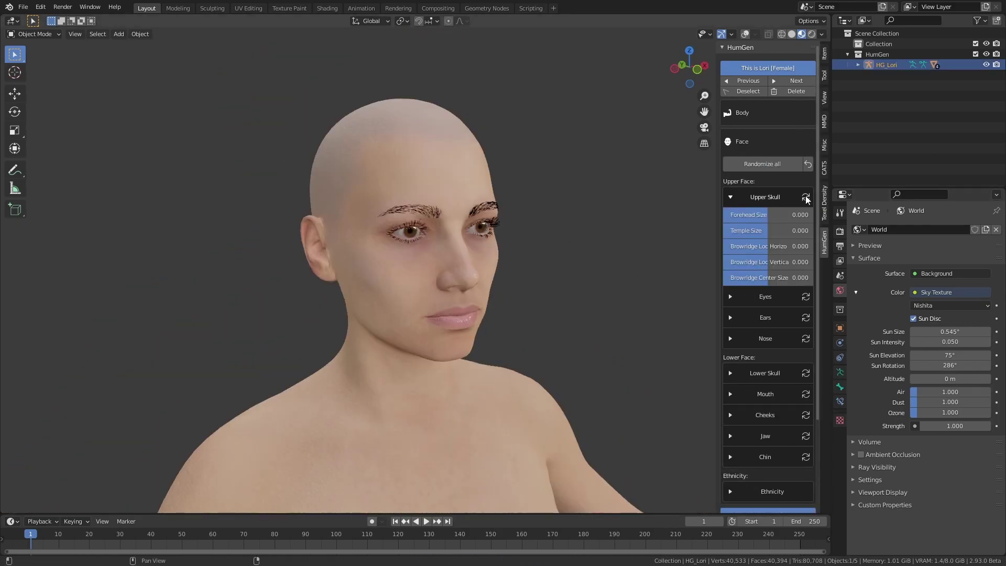
middle_click_drag(472, 262, 682, 378)
scroll(786, 419, "down", 4)
left_click(805, 404)
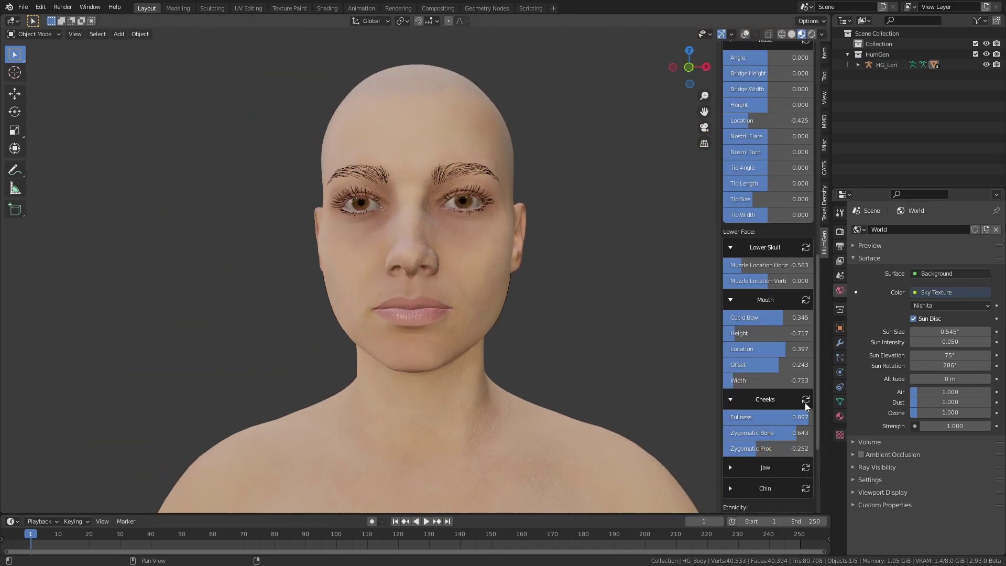
left_click_drag(741, 416, 771, 417)
left_click(765, 467)
middle_click_drag(524, 314, 603, 319)
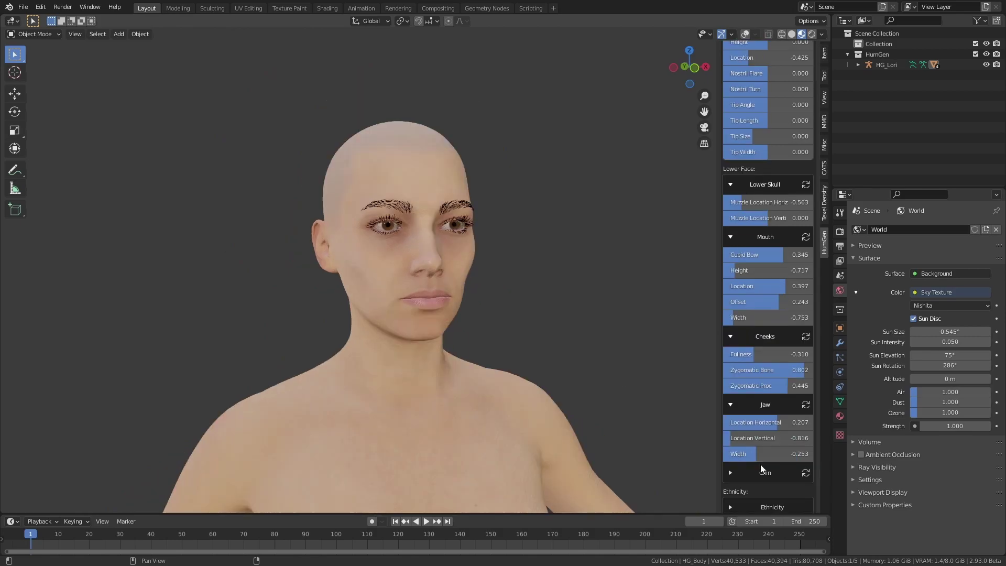
left_click(757, 476)
scroll(757, 429, "down", 8)
Step: Adjust the ethnicity mix, checking the face front and side, and apply the Long Split hairstyle
left_click(727, 423)
key("KP_1")
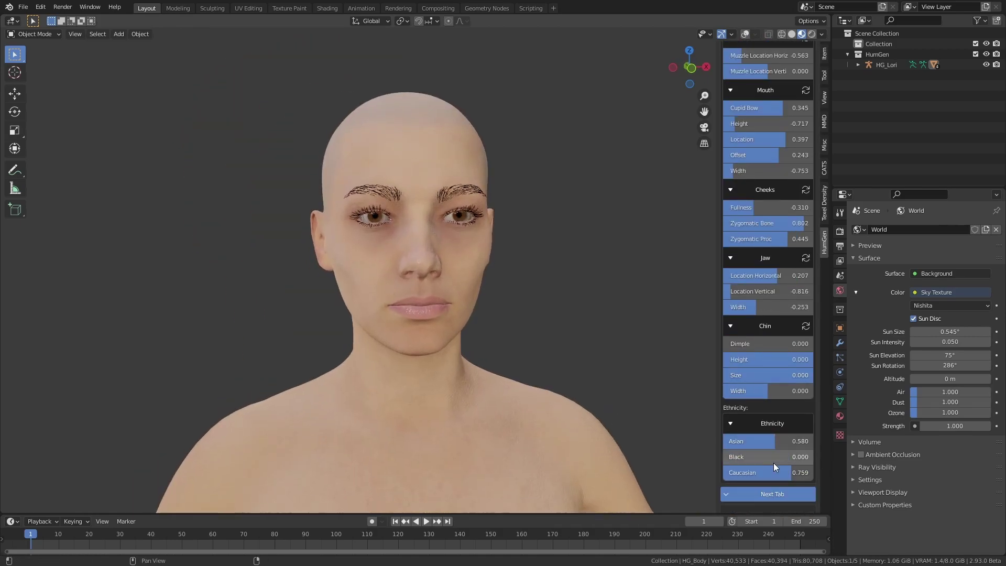
key("ctrl+KP_3")
key("KP_1")
key("ctrl+KP_3")
scroll(579, 322, "down", 2)
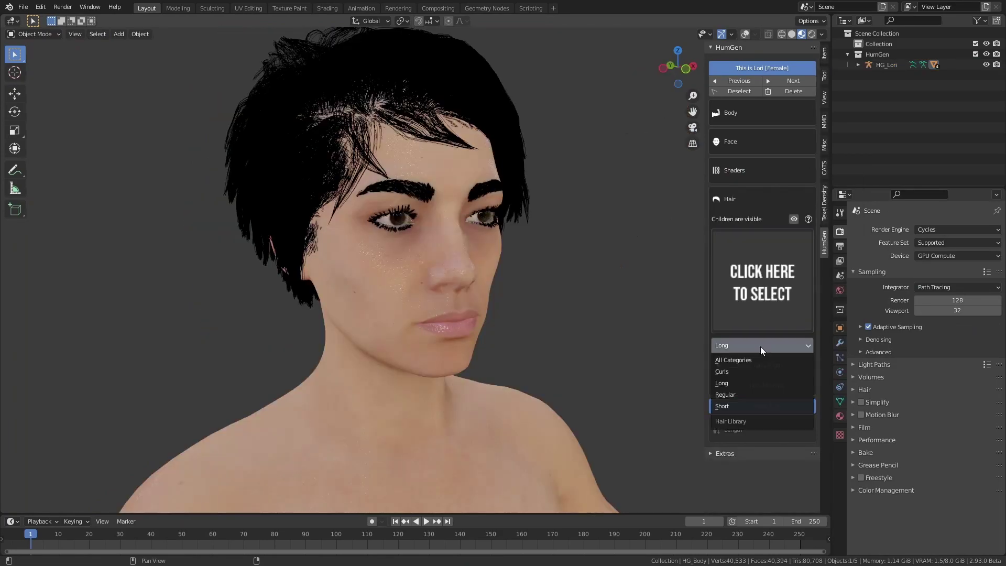
left_click(760, 347)
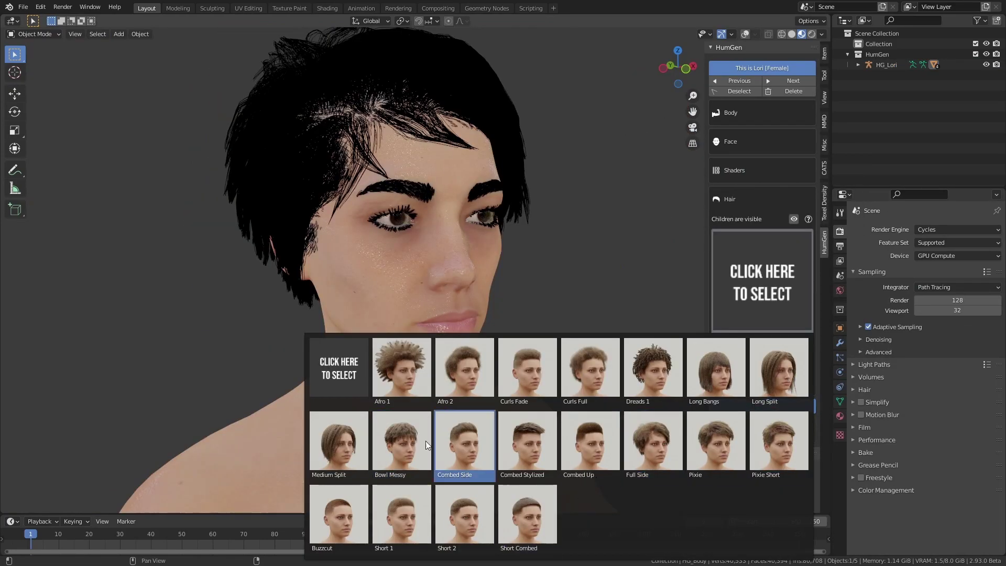
left_click(750, 385)
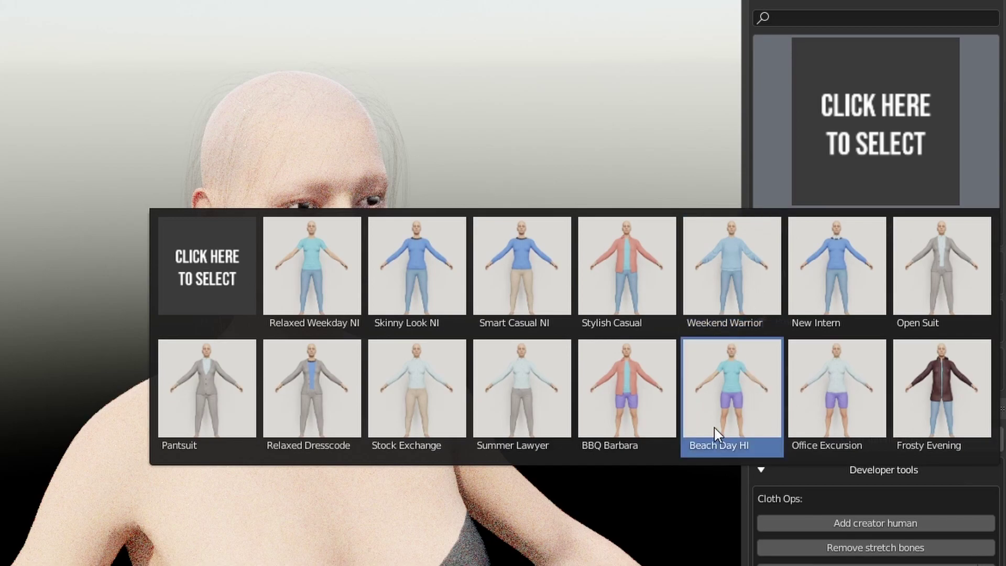
Step: Choose the rubber boots, then try the Walking, A Pose, Stretch quad and Running 1 poses
key("Left")
key("Left")
key("Left")
left_click(774, 289)
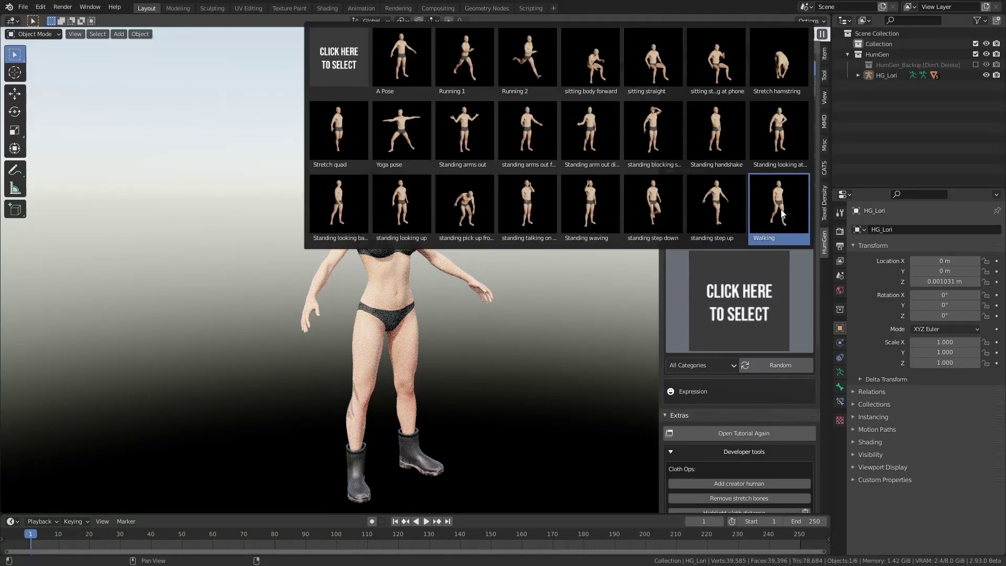
left_click(780, 210)
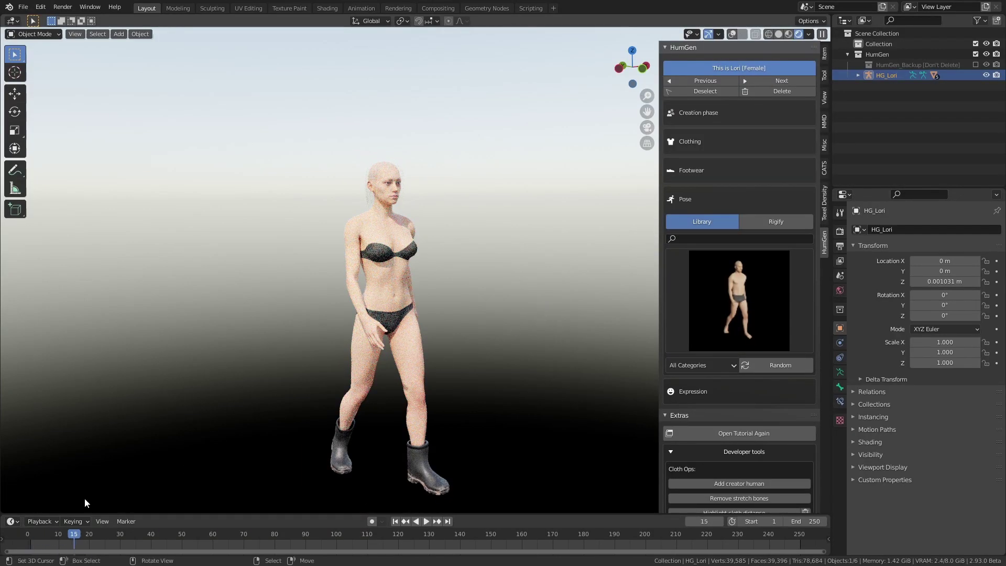
left_click(739, 300)
left_click(407, 58)
left_click(739, 301)
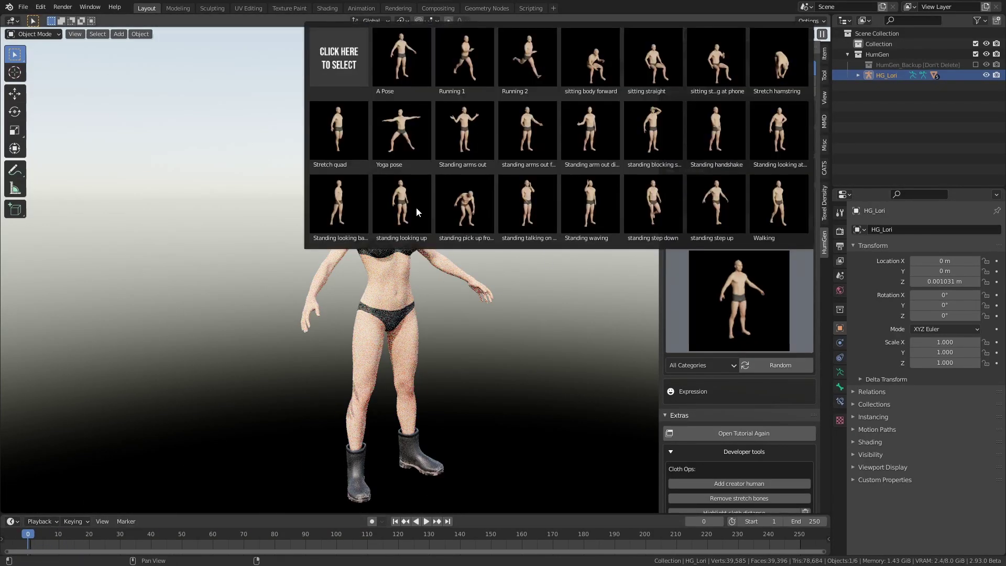
left_click(339, 131)
left_click(732, 253)
left_click(729, 244)
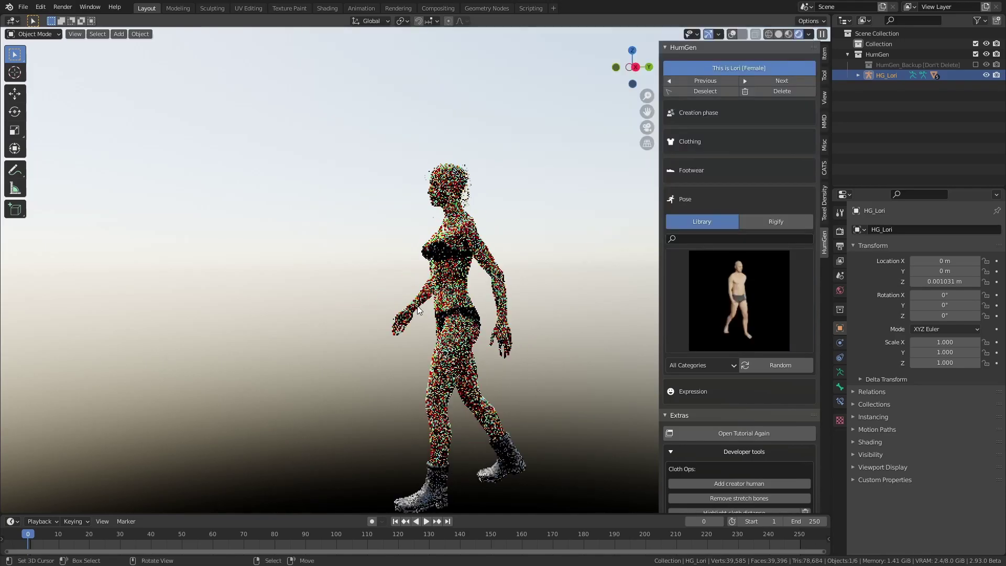
left_click(763, 291)
left_click(465, 58)
Step: Apply the unpleasant surprise expression and weaken it to about 0.3
left_click(739, 300)
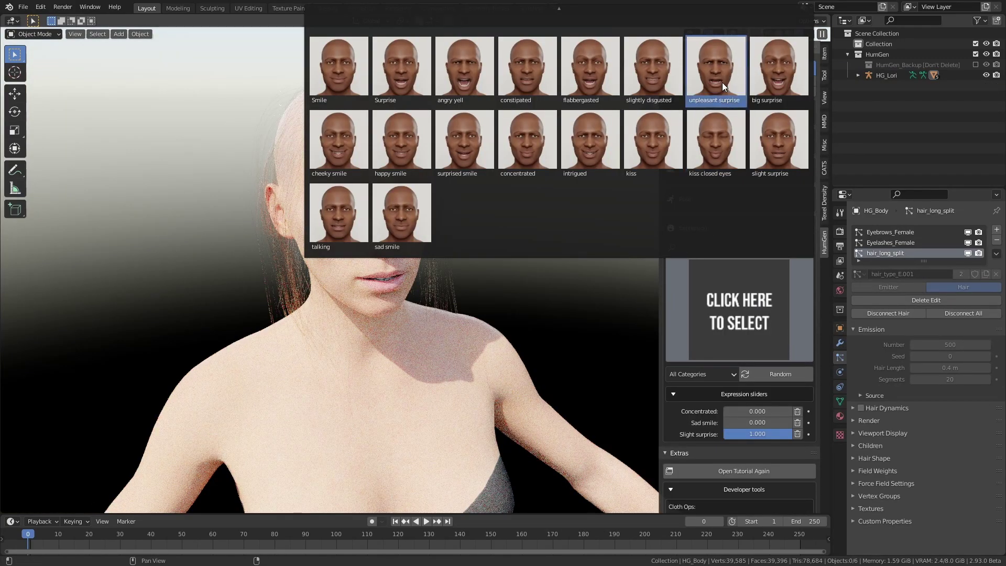
left_click(722, 83)
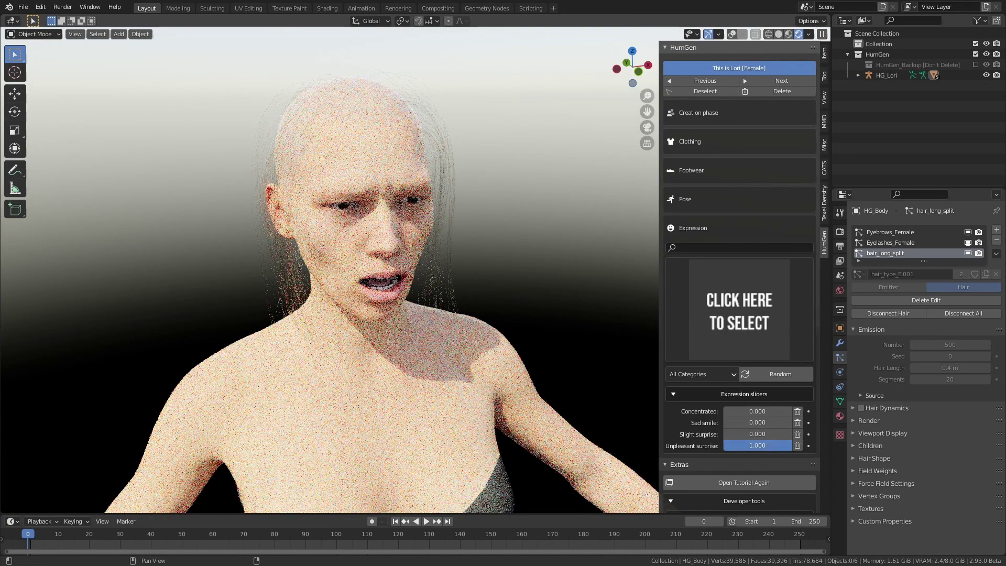
left_click_drag(784, 445, 747, 450)
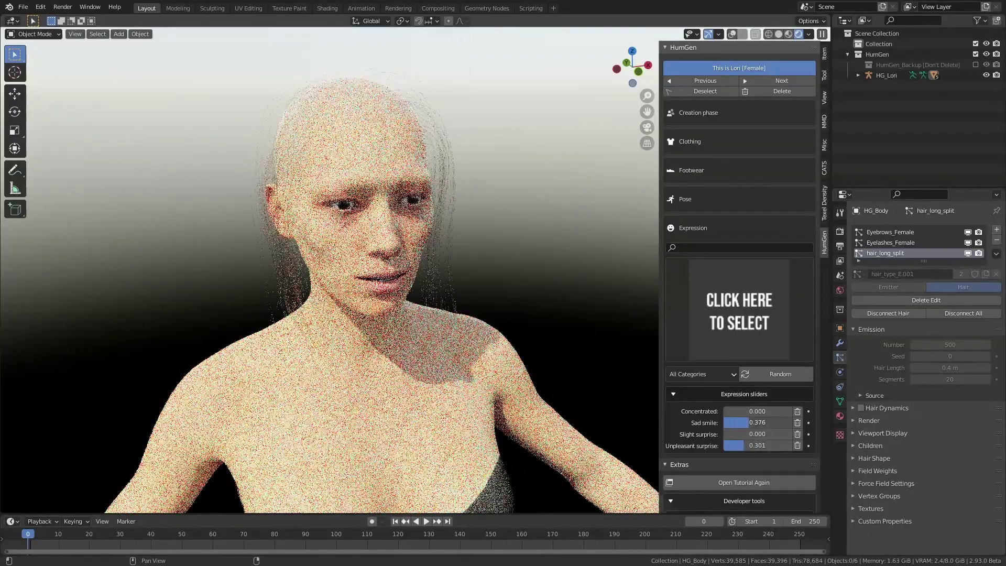
middle_click_drag(461, 314, 383, 313)
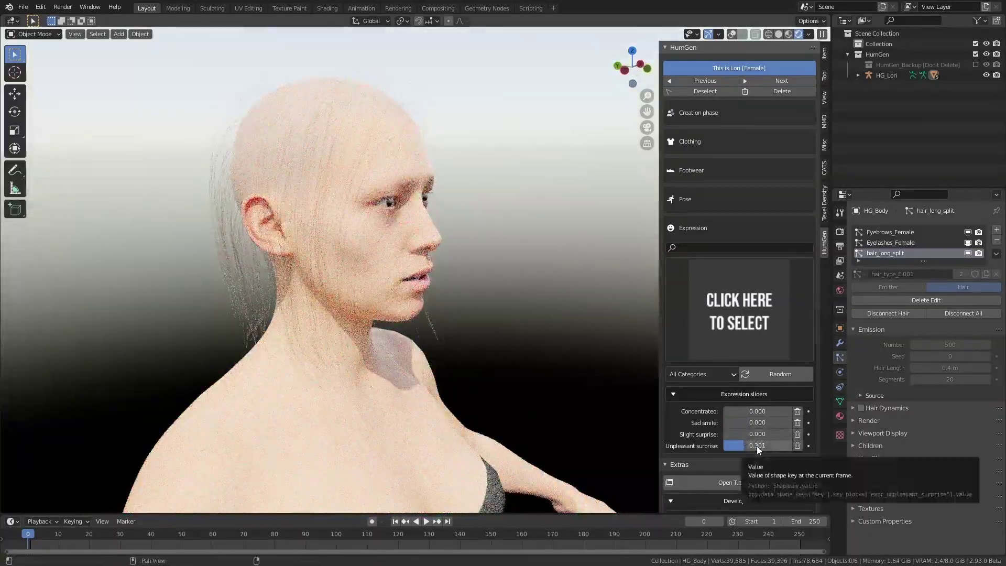
left_click_drag(754, 445, 739, 446, "shift")
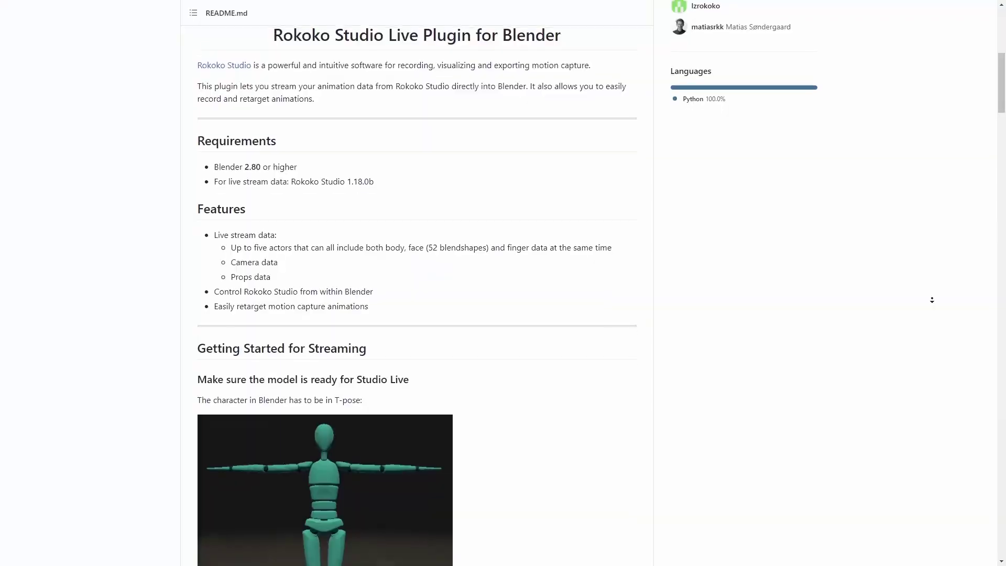
Step: Scroll the Rokoko README down to the Retargeting section
scroll(932, 300, "down", 3)
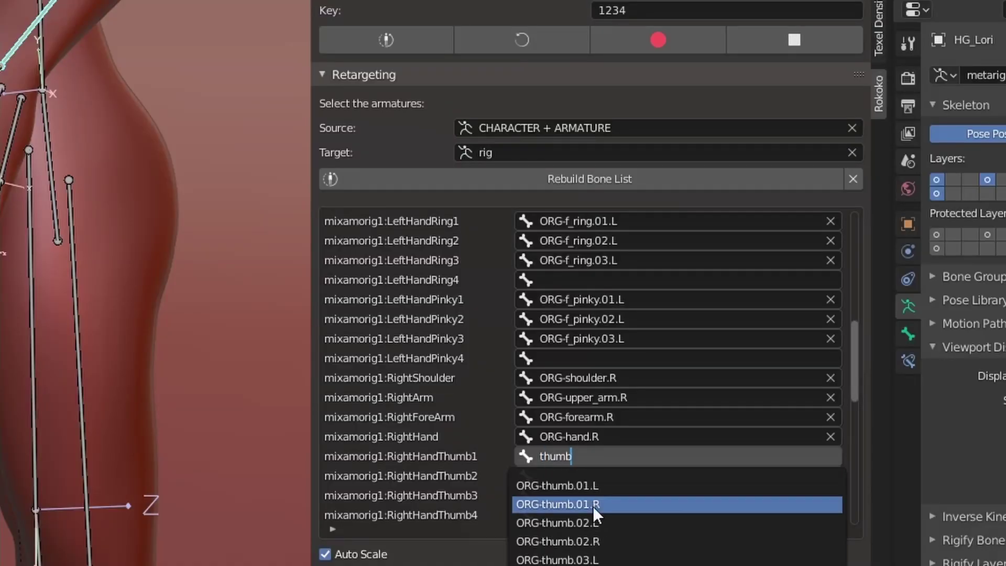
Step: Map ORG-thumb.01–03.R to RightHandThumb1–3 in the bone list
left_click(594, 504)
left_click(613, 476)
type("thum")
left_click(597, 560)
left_click(612, 495)
left_click(608, 384)
scroll(613, 495, "down", 2)
Step: Map ORG-f_index.01–03.R to RightHandIndex1–3
left_click(613, 495)
type("inde")
left_click(610, 311)
left_click(612, 515)
left_click(610, 347)
scroll(612, 472, "down", 3)
left_click(612, 476)
Step: Map ORG-f_middle.01.R to RightHandMiddle1 and search for the RightHandMiddle2 bone
left_click(612, 476)
type("mid")
left_click(563, 523)
scroll(612, 476, "down", 1)
left_click(612, 476)
type("mi")
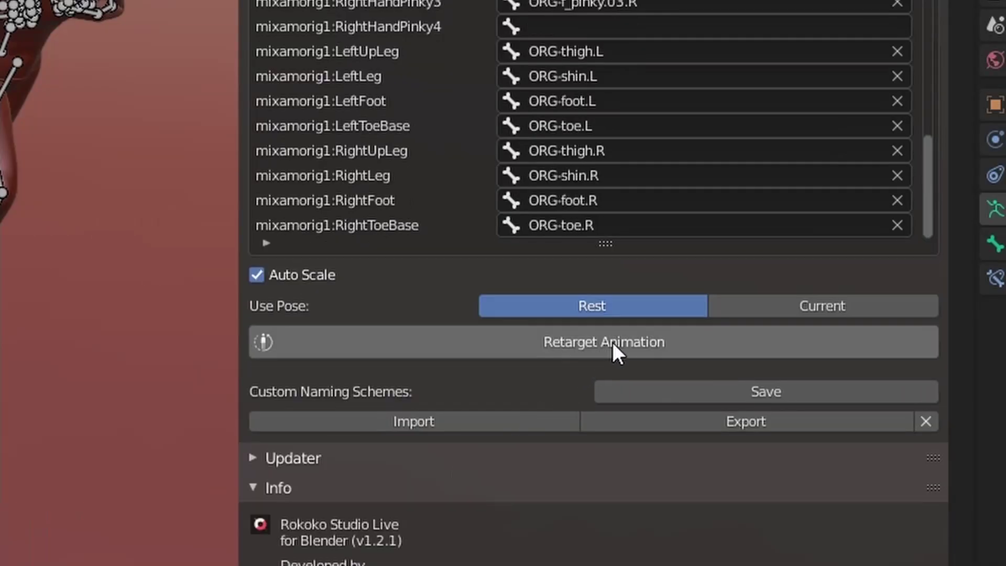
Step: Retarget the animation onto HG_Lori, stop playback and rotate the left hand
left_click(608, 342)
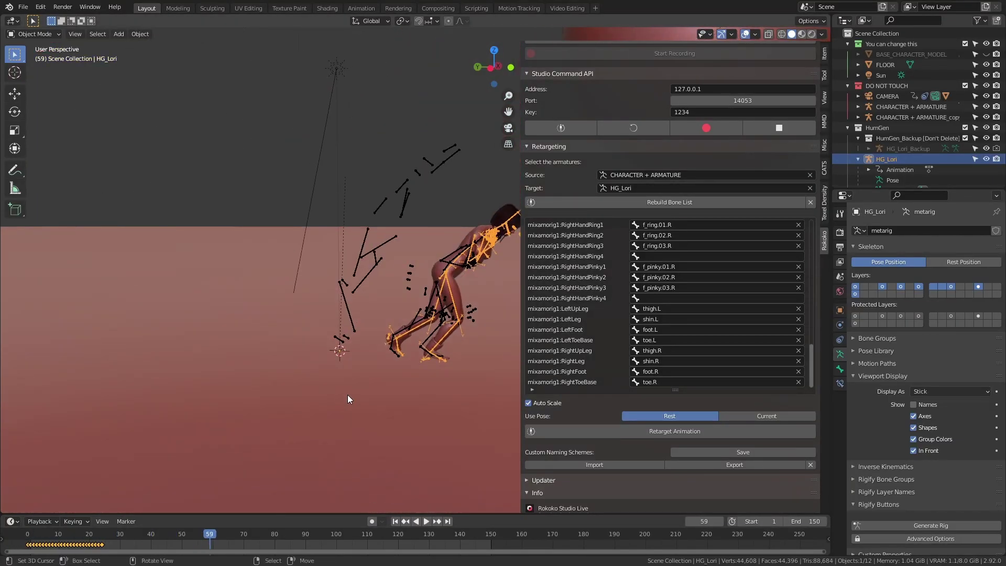
middle_click_drag(360, 401, 279, 363)
scroll(299, 363, "up", 5)
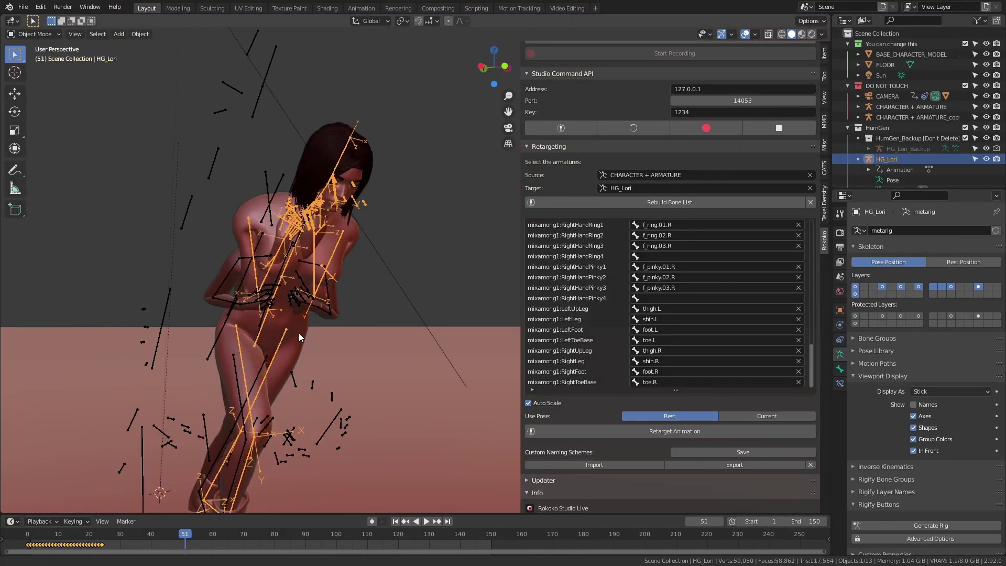
key("Escape")
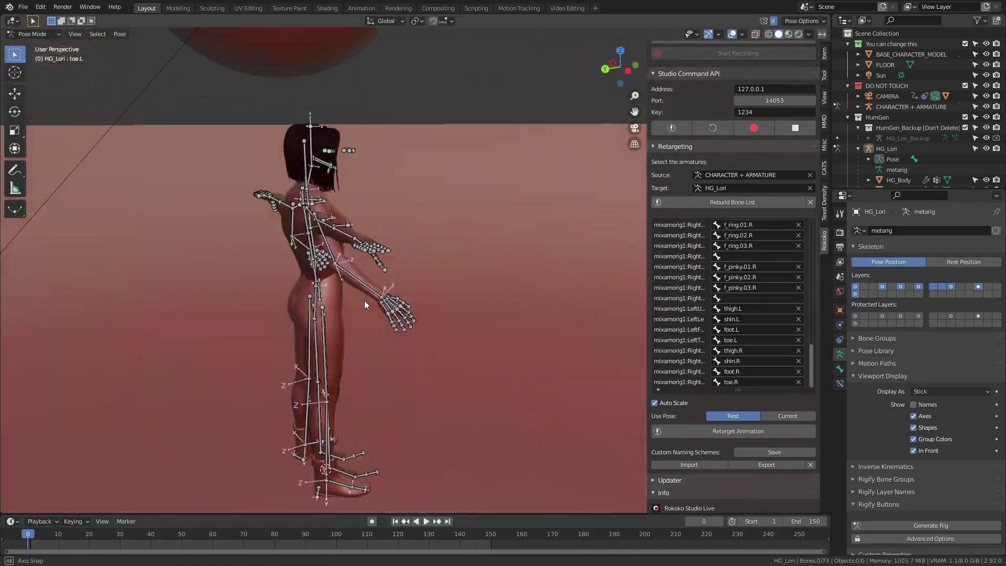
middle_click_drag(364, 300, 431, 298, "alt")
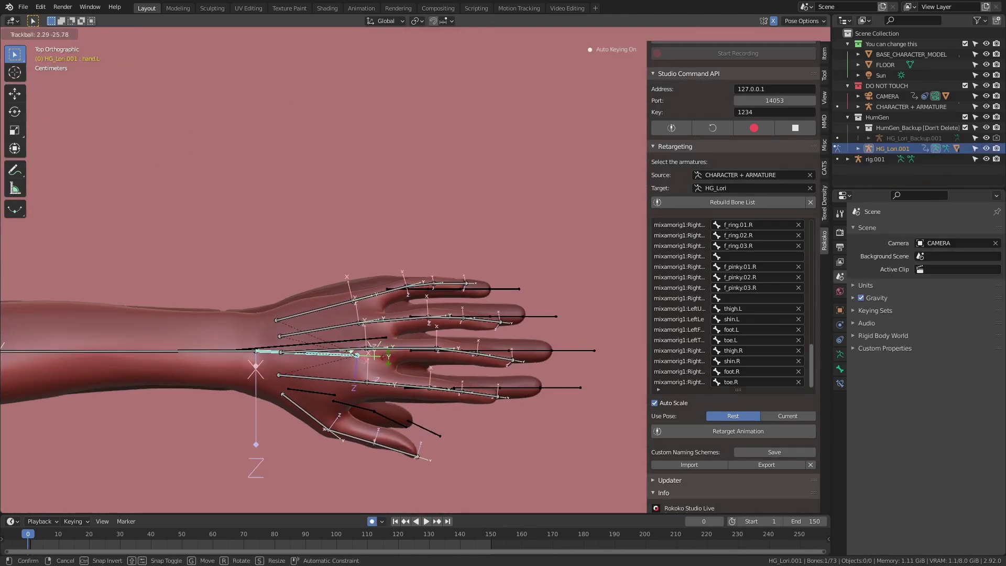
left_click(411, 335)
middle_click_drag(411, 335, 476, 126, "alt")
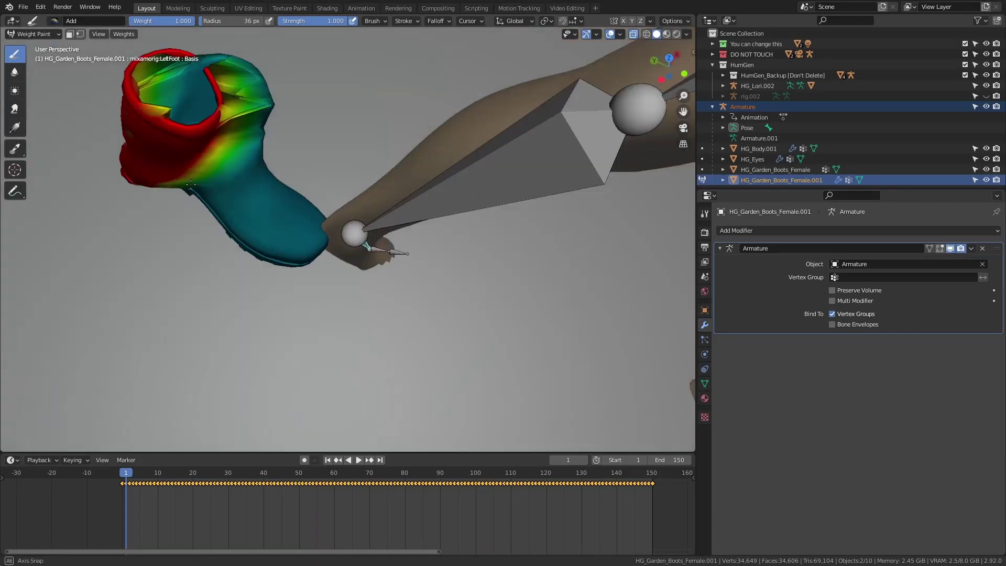
Step: Orbit the view around the character's boot
mouse_move(471, 220)
middle_mouse_down()
mouse_move(508, 190)
mouse_move(356, 249)
mouse_move(283, 142)
mouse_move(289, 221)
mouse_move(450, 244)
middle_mouse_up()
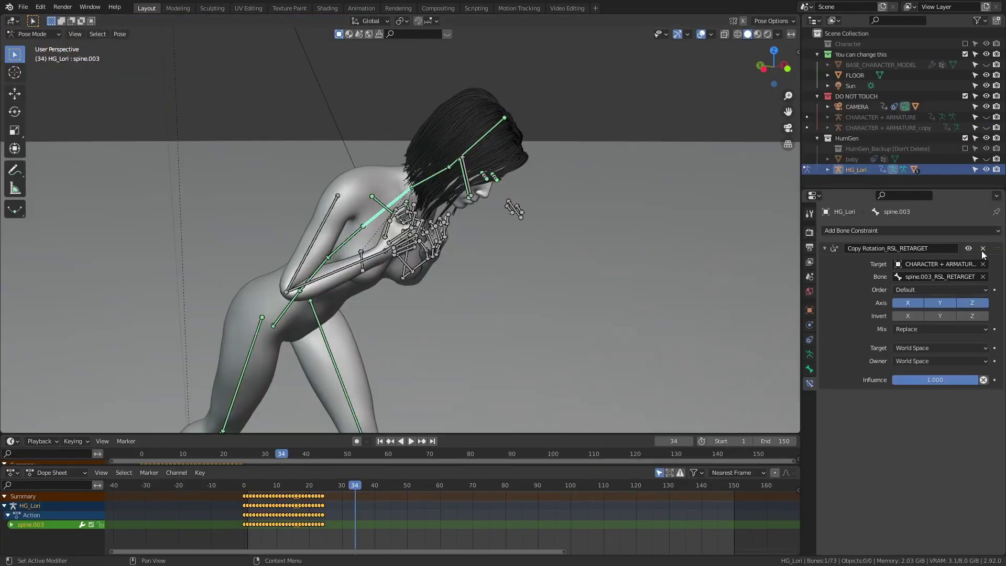
Step: Select the right forearm bone for posing, then frame and orbit around the baby object
left_click(321, 225)
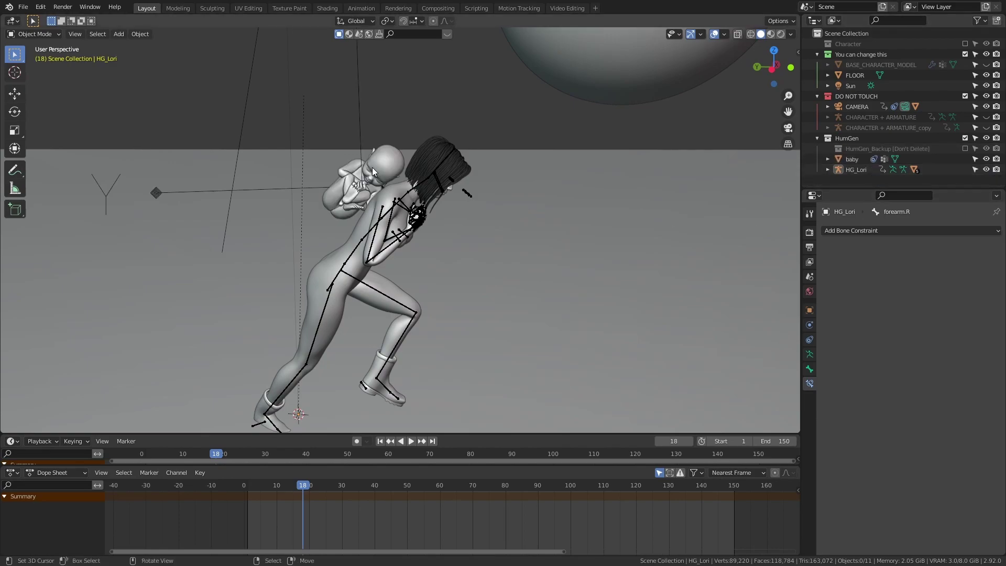
left_click(391, 206)
key("KP_Decimal")
middle_click_drag(392, 203, 266, 202)
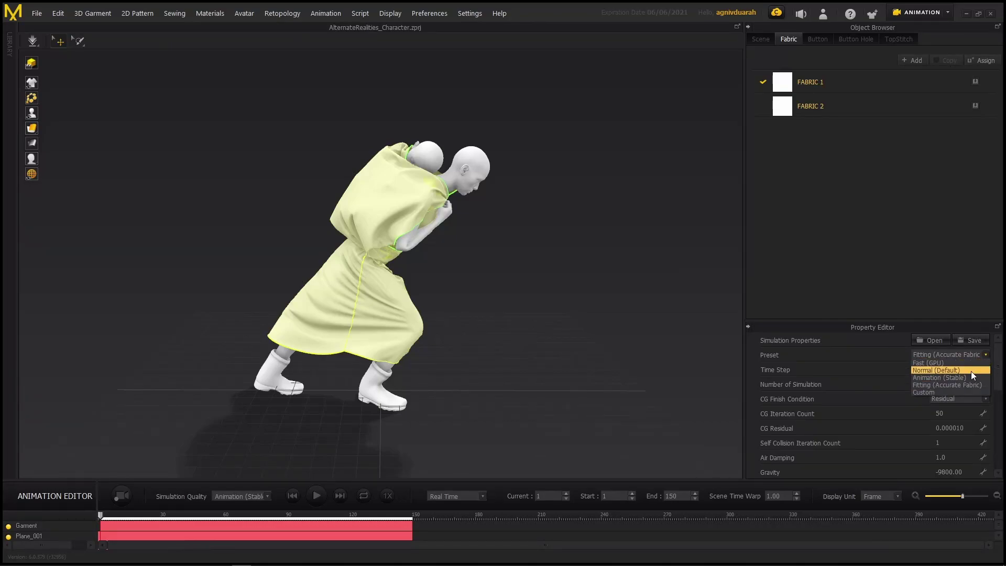
Step: Choose the Animation (Stable) simulation preset and play the cloth animation
left_click(967, 377)
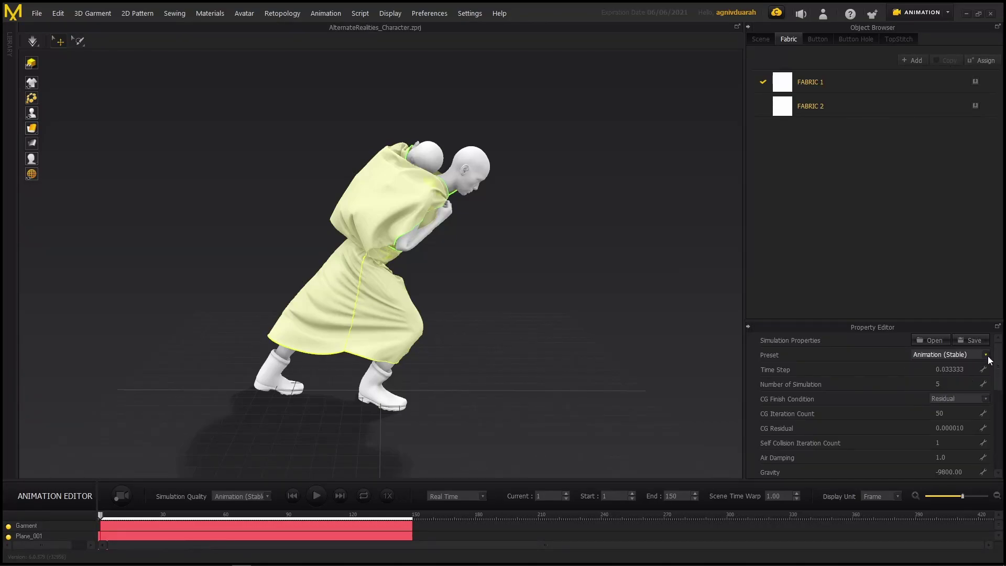
left_click(316, 496)
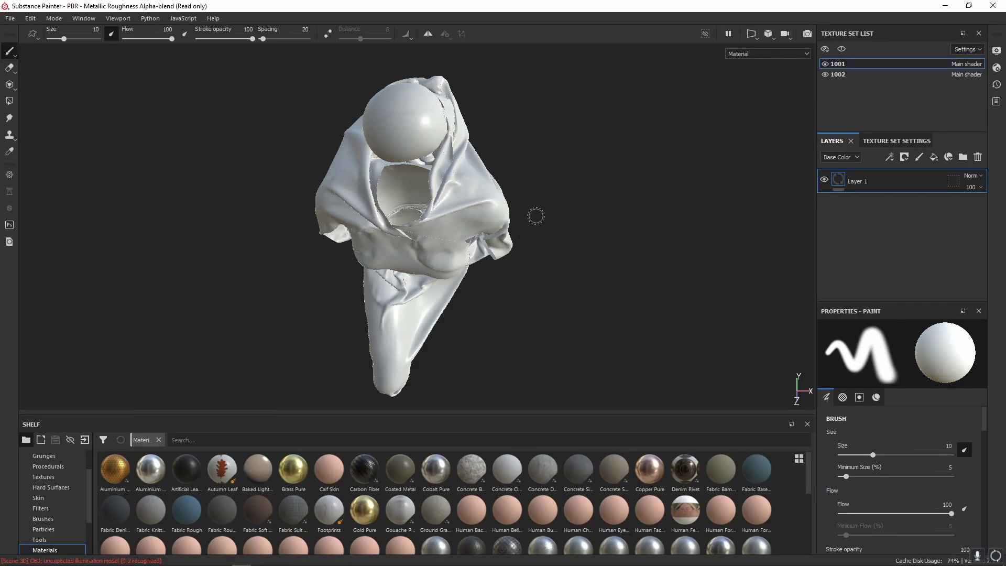
Step: Raise Fill layer 1 opacity from 50 to 70 while inspecting the baby and cloth models
left_click_drag(451, 237, 367, 178, "alt")
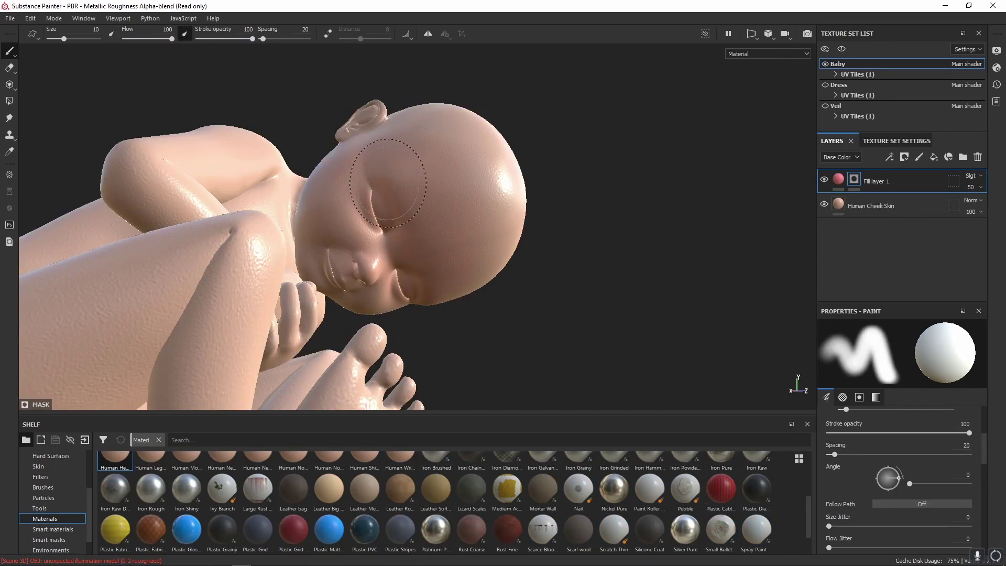
mouse_move(387, 184)
left_mouse_down("alt")
mouse_move(431, 175)
mouse_move(445, 213)
mouse_move(346, 138)
left_mouse_up("alt")
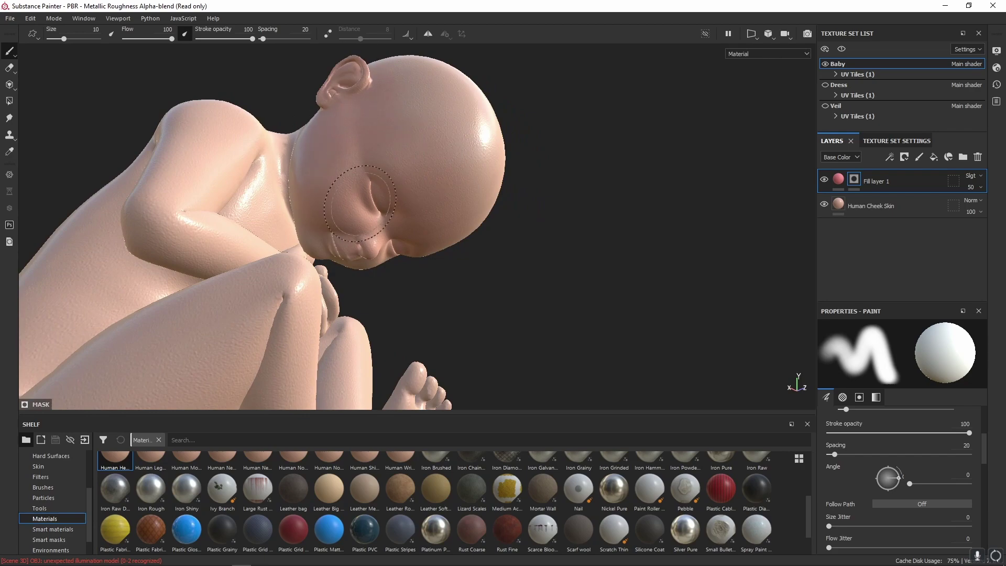
left_click_drag(984, 208, 989, 207)
left_click_drag(546, 242, 520, 253, "alt")
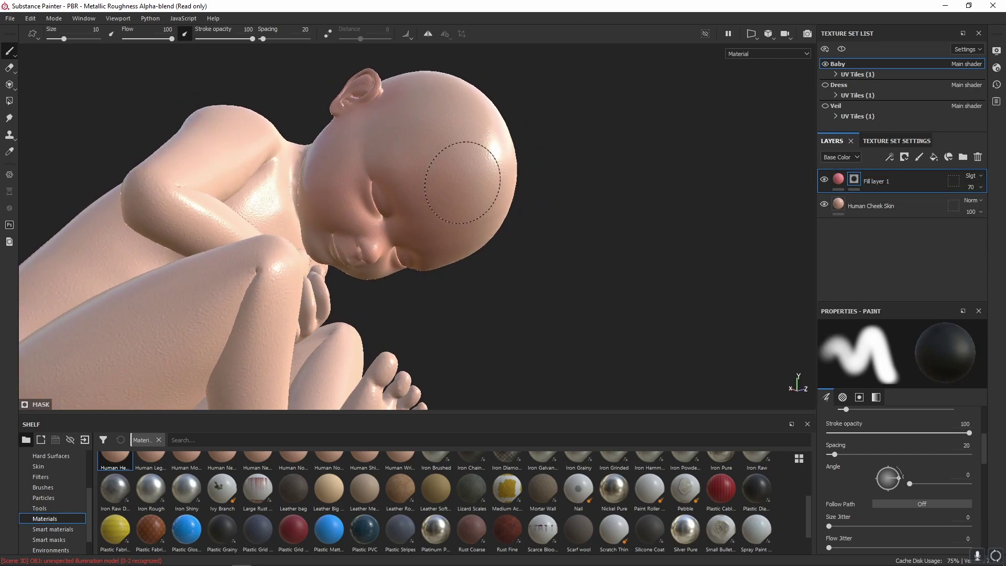
left_click_drag(459, 173, 430, 131, "alt")
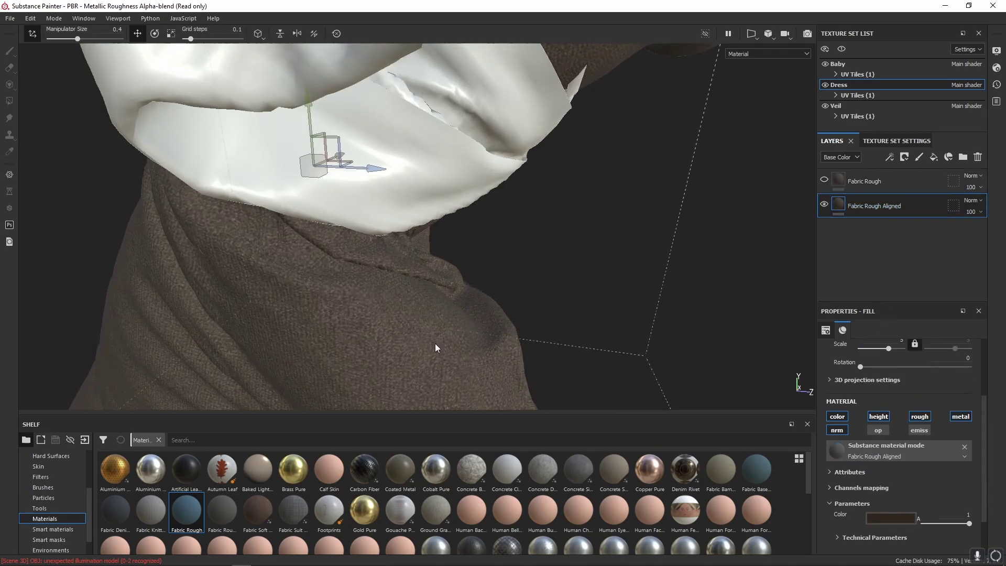
left_click_drag(438, 348, 439, 321, "alt")
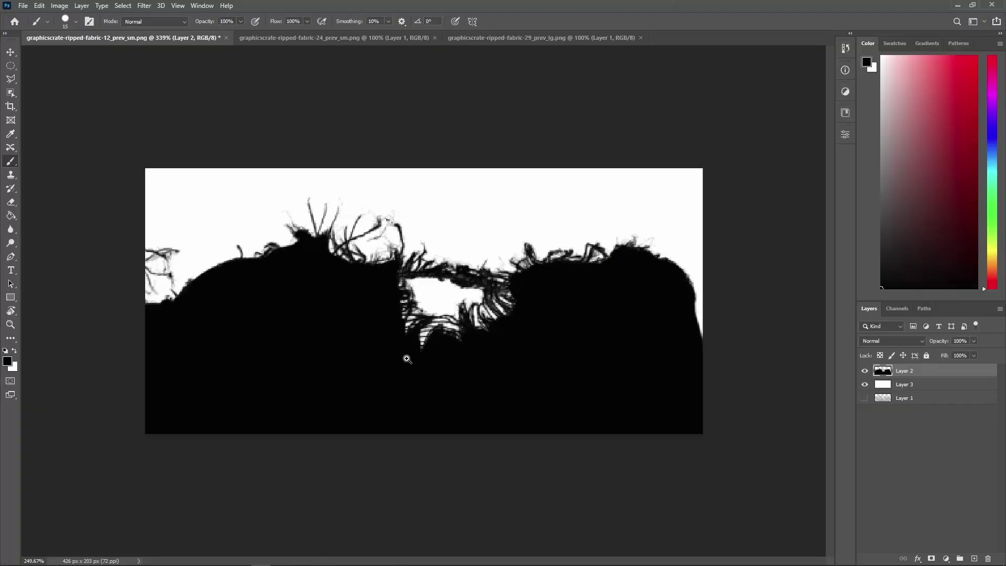
Step: Try Brightness/Contrast on the ripped-fabric image, then switch to a Levels adjustment
left_click(59, 5)
left_click(189, 33)
left_click(741, 203)
left_click(60, 5)
left_click(189, 44)
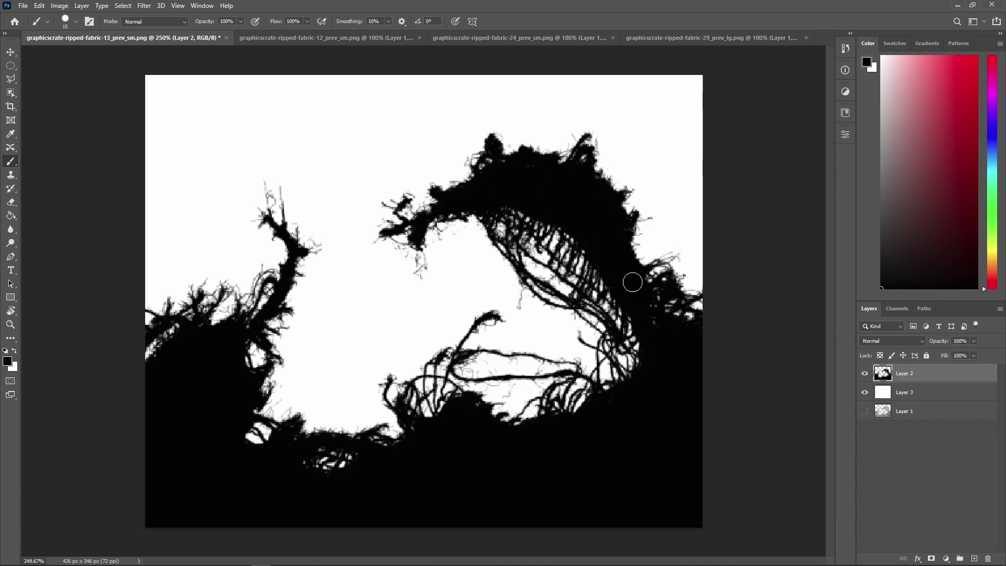
Step: Zoom out on the ripped-fabric image in Photoshop
key("ctrl+minus")
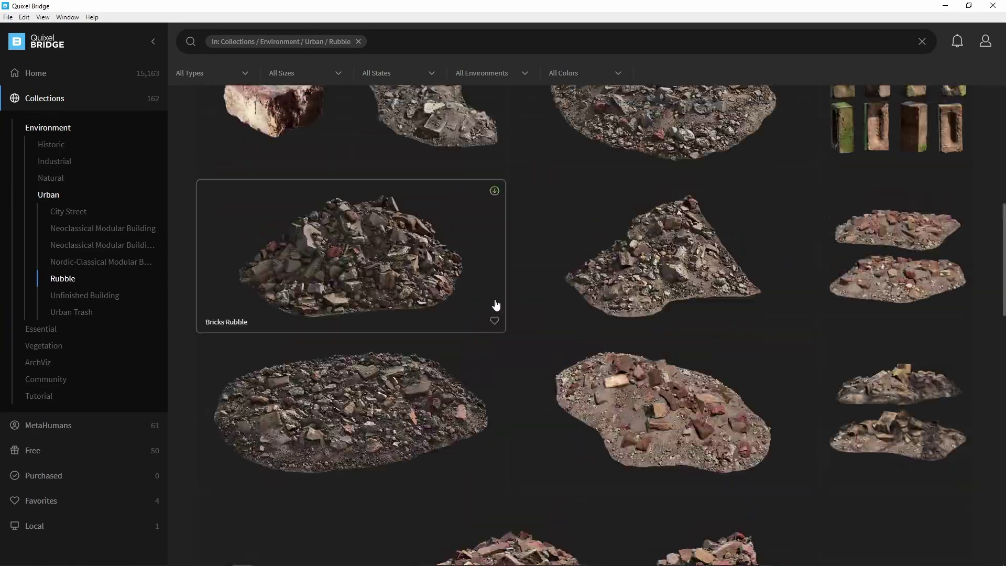
Step: Browse the Community collections, viewing Forest Cabin and then another collection's asset page
scroll(497, 305, "up", 5)
left_click(46, 379)
scroll(745, 474, "down", 4)
left_click(876, 353)
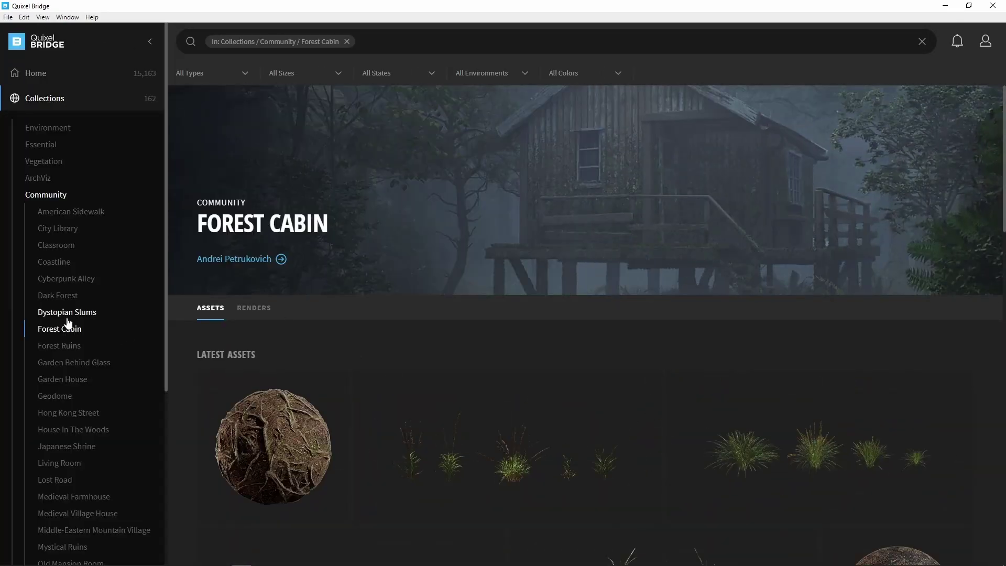
left_click(46, 195)
scroll(767, 446, "down", 4)
left_click(767, 446)
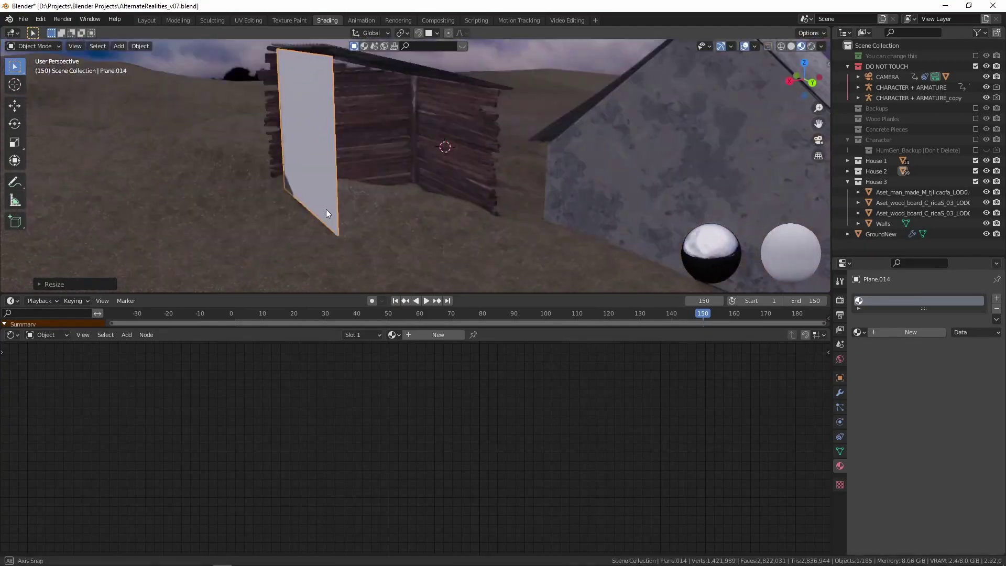
Step: Duplicate and place a wooden plank plane, then view the hut from a lower frontal angle
key("shift+d")
left_click(426, 241)
scroll(418, 168, "down", 5)
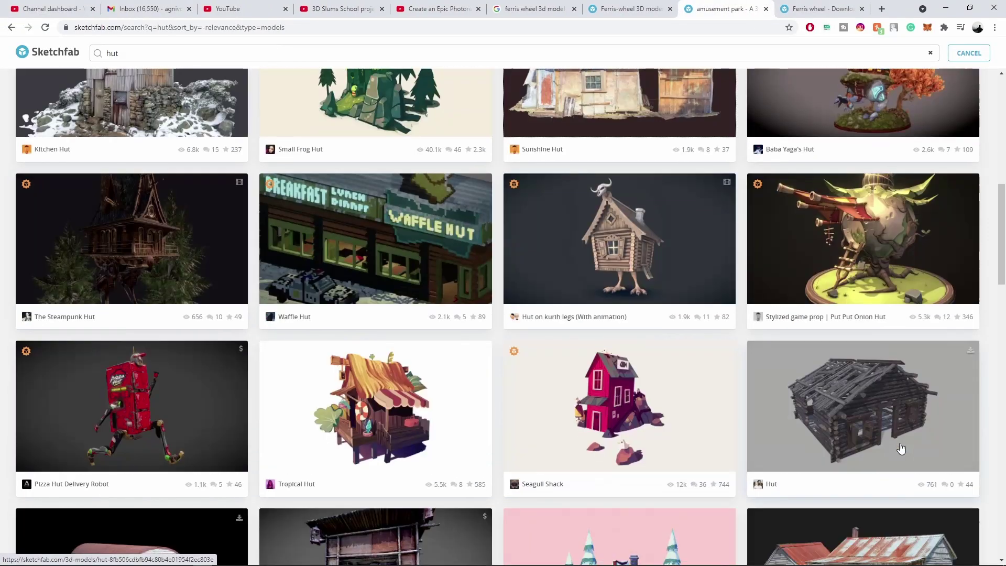
scroll(761, 198, "down", 1)
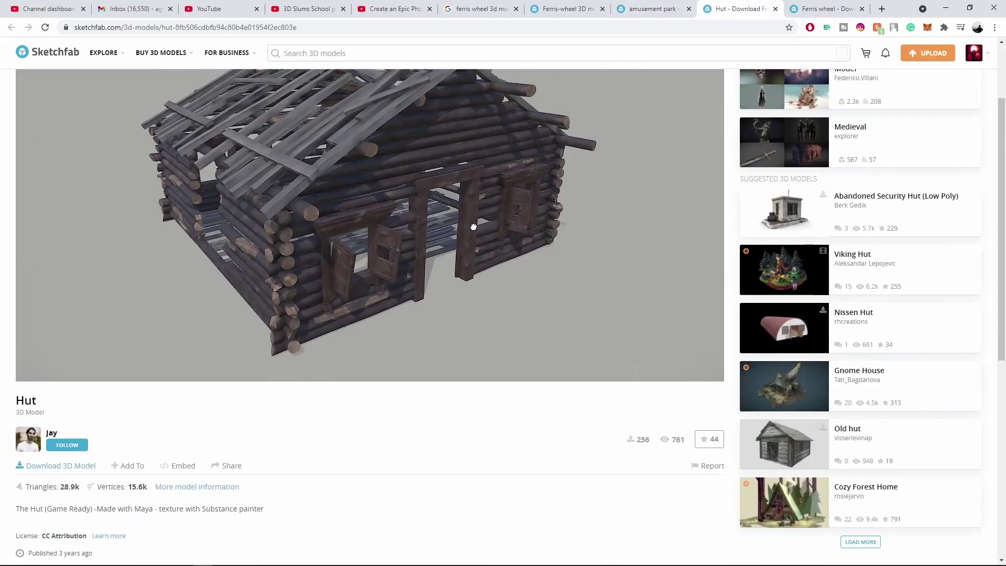
left_click_drag(474, 226, 447, 267)
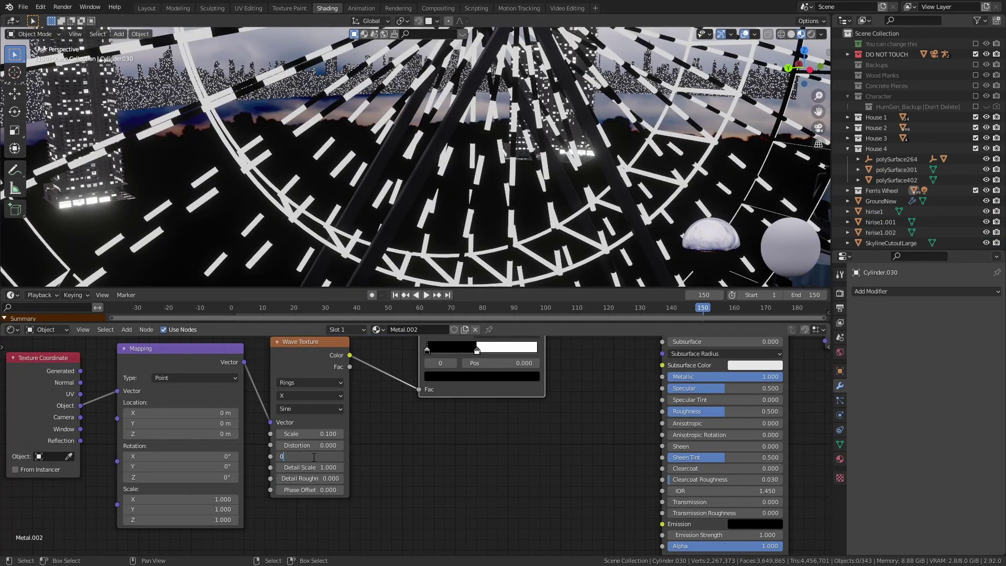
Step: Set the wave texture detail to 0 and rotate the selected gondolas
key("Return")
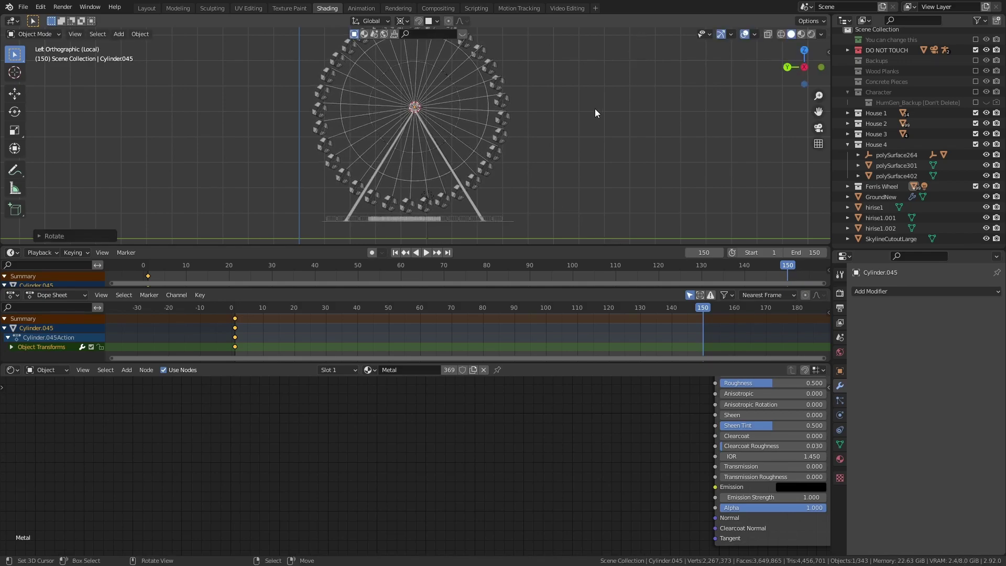
key("r")
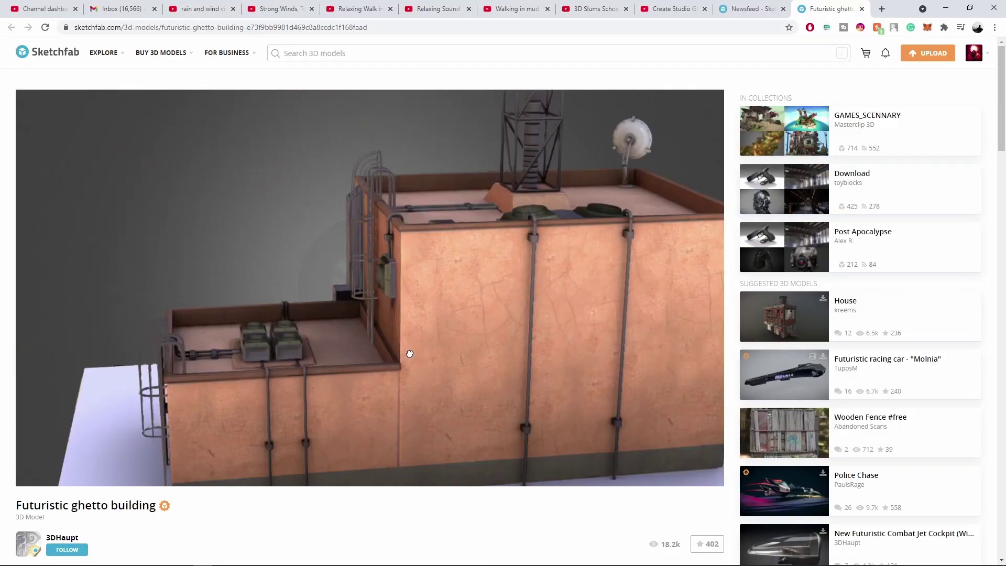
Step: Download the slum house model from Sketchfab
scroll(375, 395, "down", 8)
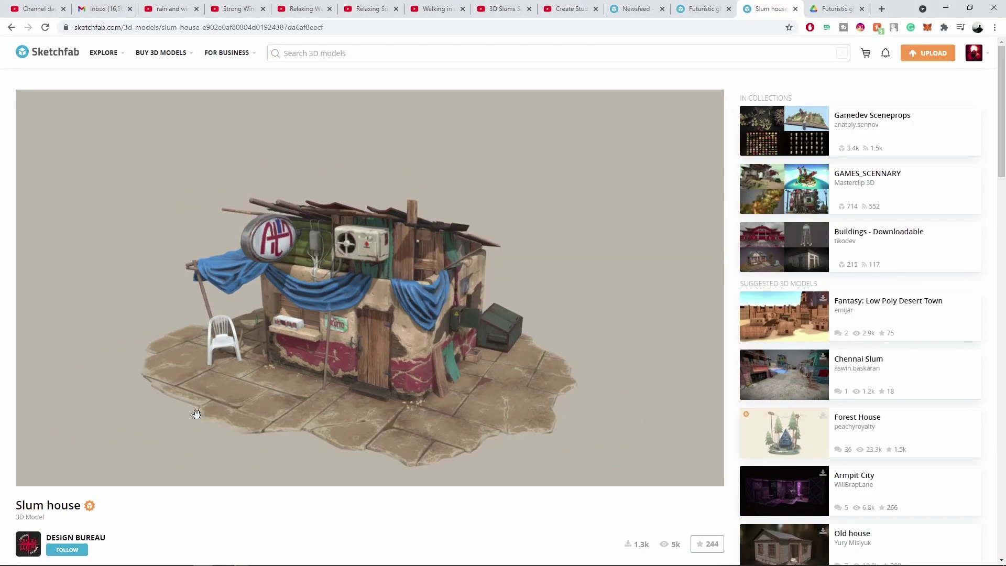
scroll(194, 414, "down", 3)
left_click(55, 416)
left_click(652, 335)
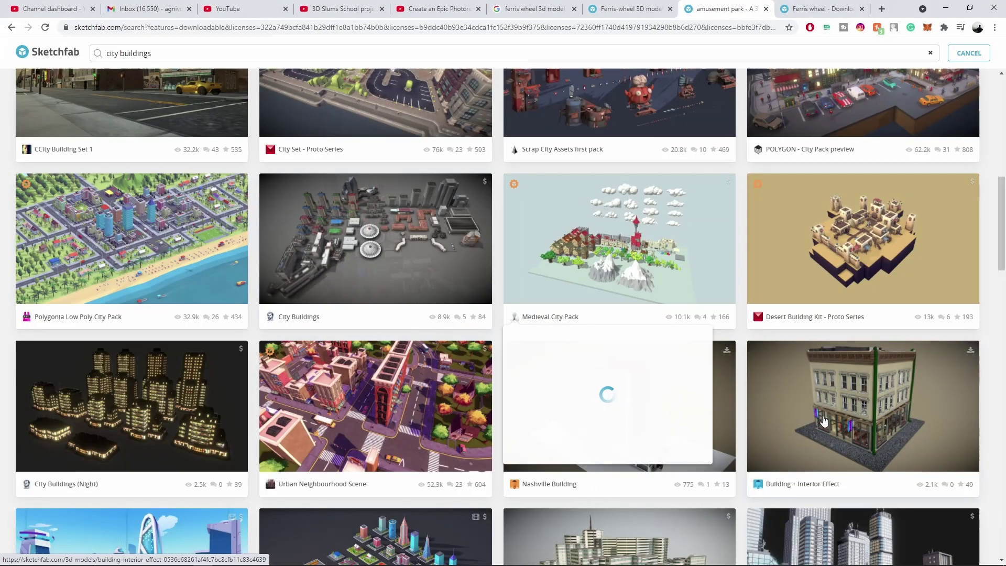
Step: Open the City Buildings Package in a new tab, then bring up the Fast Urban Tree download options
scroll(847, 420, "down", 2)
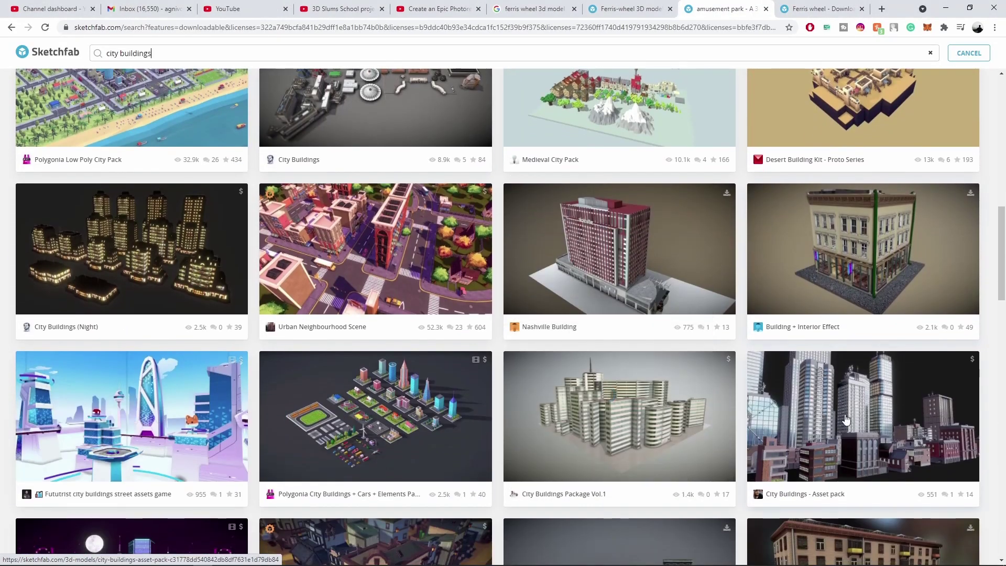
mouse_move(852, 562)
middle_click(869, 443)
scroll(860, 451, "down", 4)
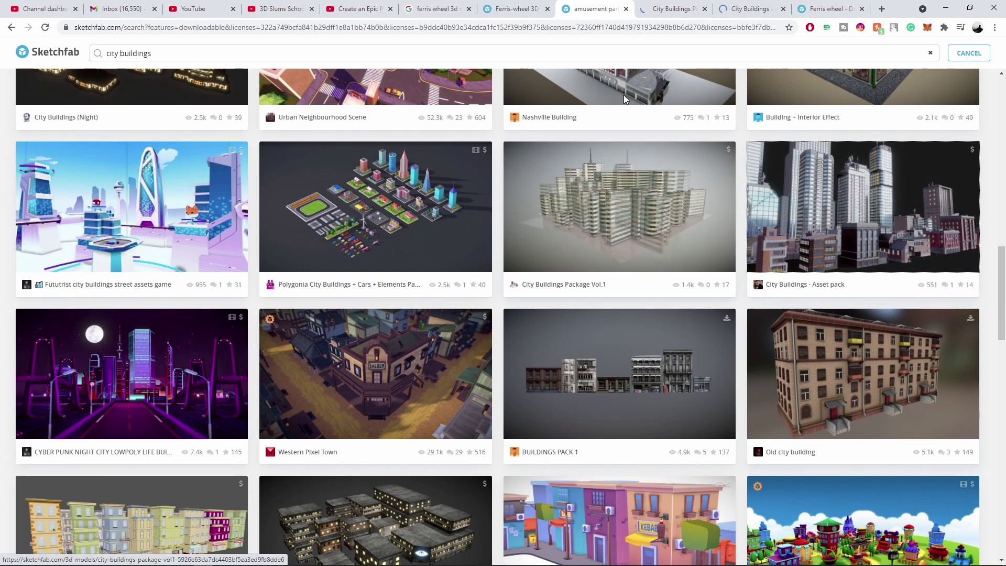
left_click(673, 7)
left_click(752, 9)
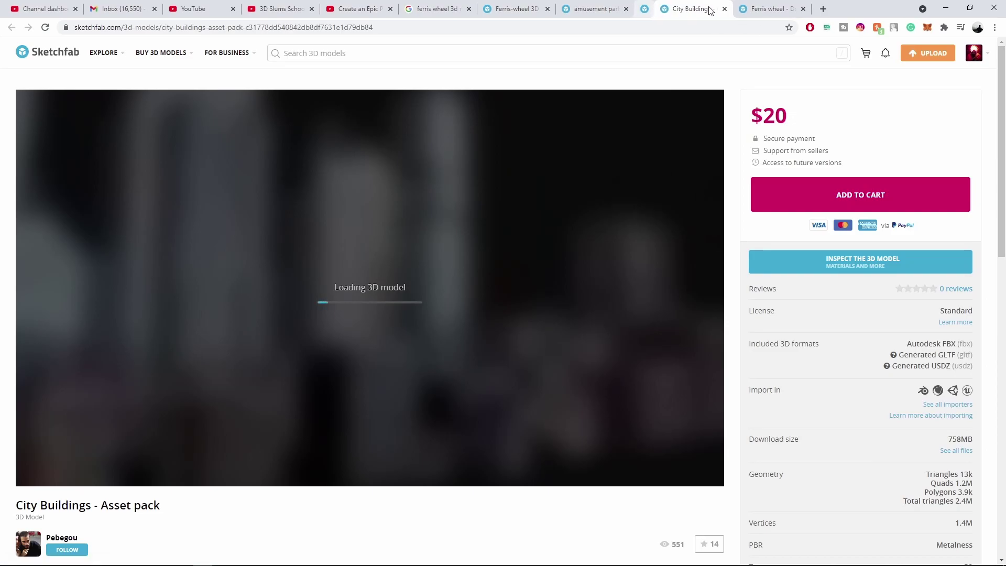
left_click(636, 345)
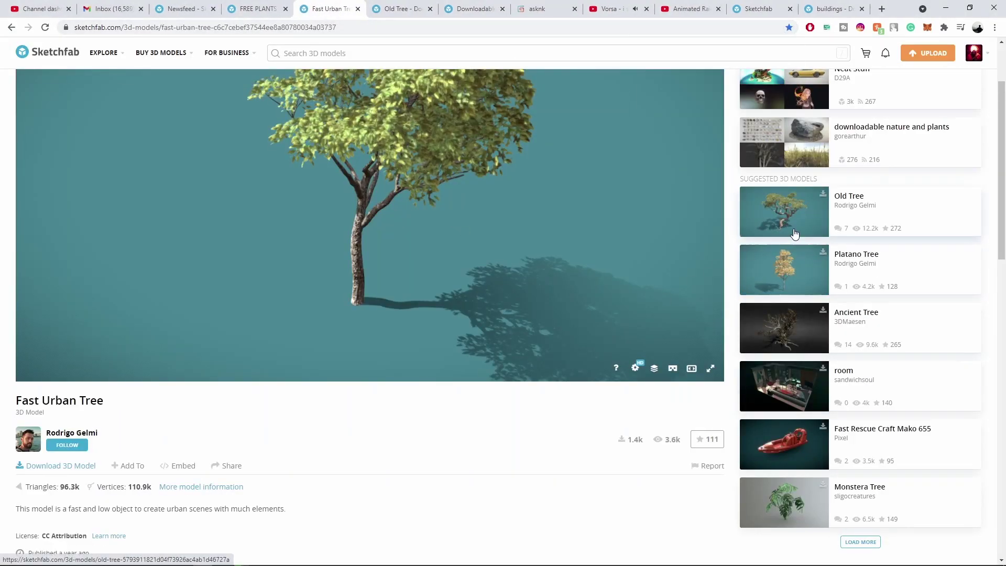
Step: Raise the ground texture value to 1.300, select the cement rubble pile, and view through the camera
left_click(795, 233)
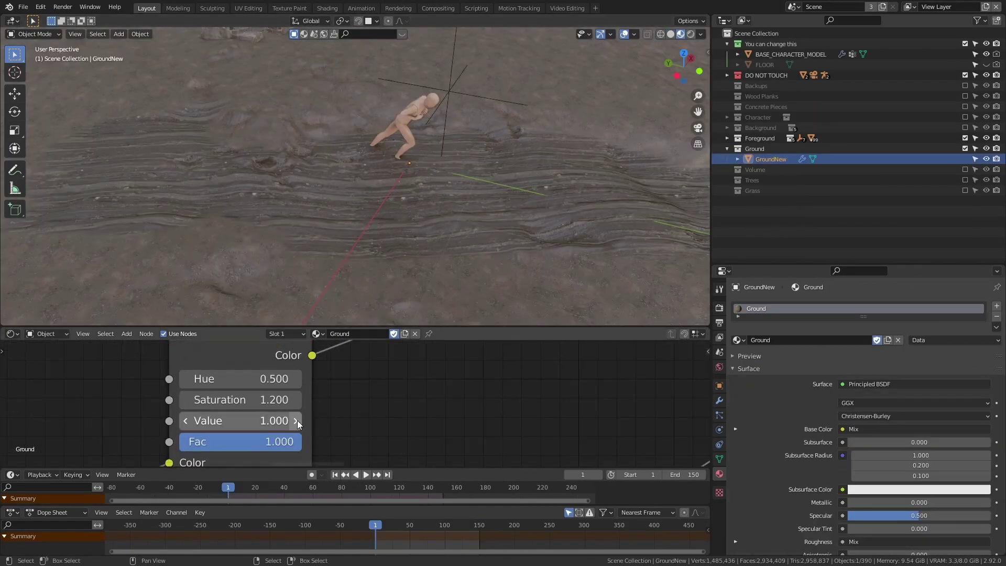
left_click(296, 422)
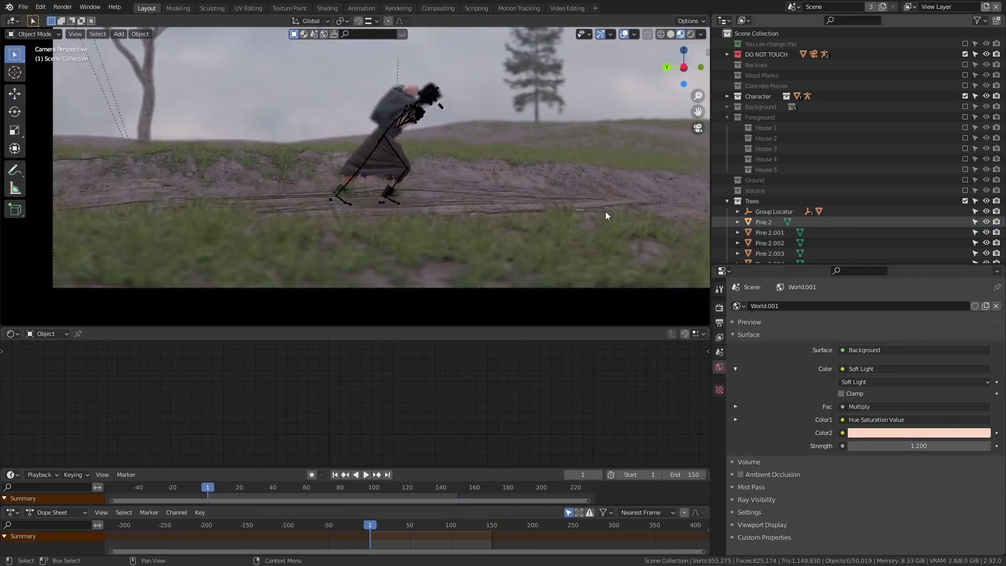
left_click(770, 221)
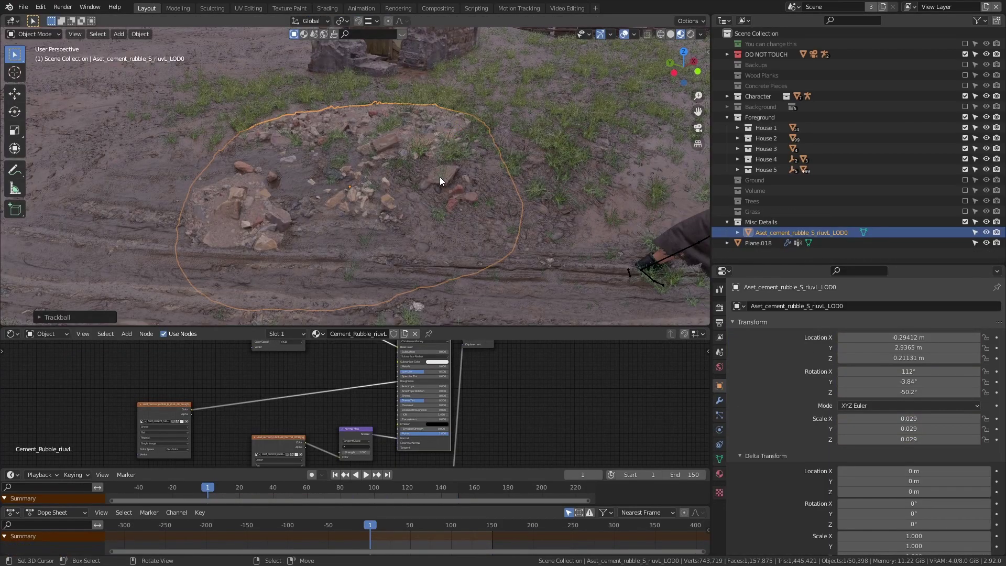
key("KP_0")
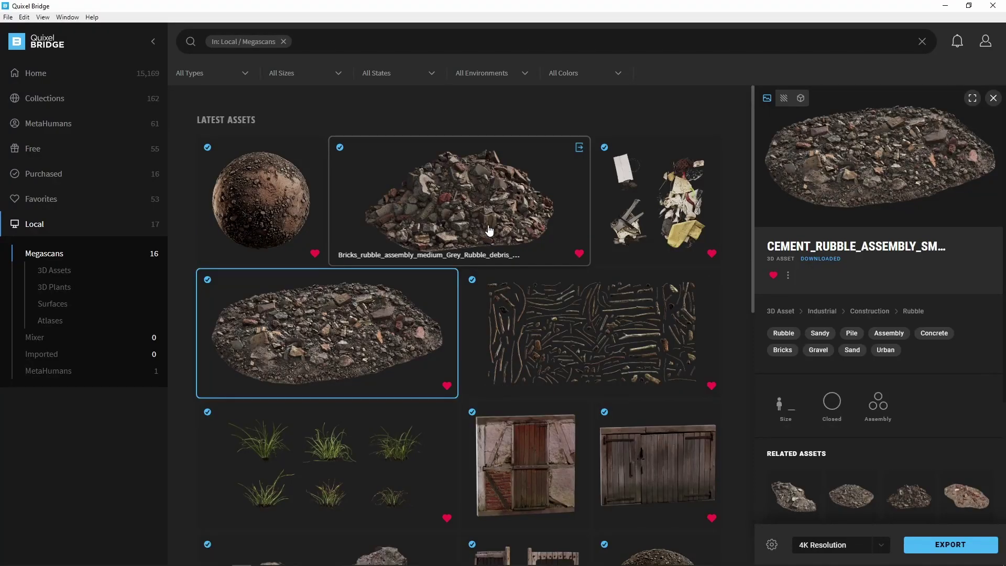
Step: Open the Bricks rubble assembly asset details in the Local Megascans library
left_click(493, 225)
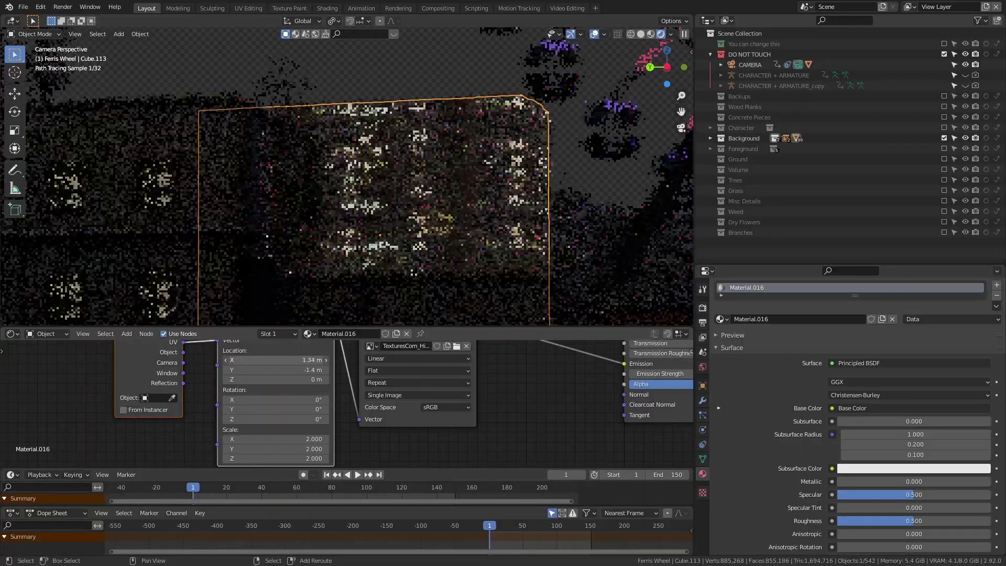
Step: Shift the building texture's Mapping location slightly sideways and check it through the scene camera
left_click_drag(275, 360, 302, 396)
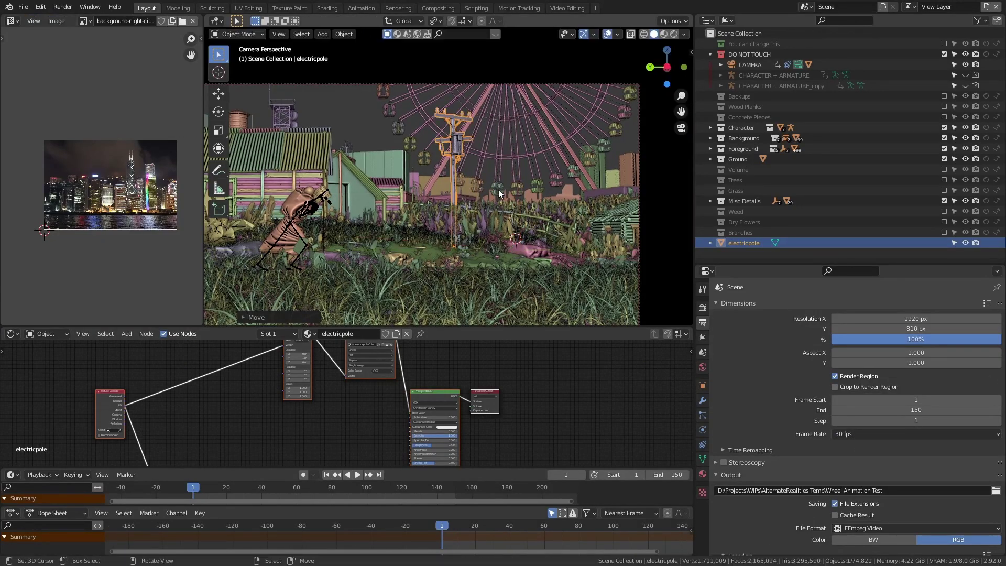
scroll(575, 197, "up", 3)
key("KP_0")
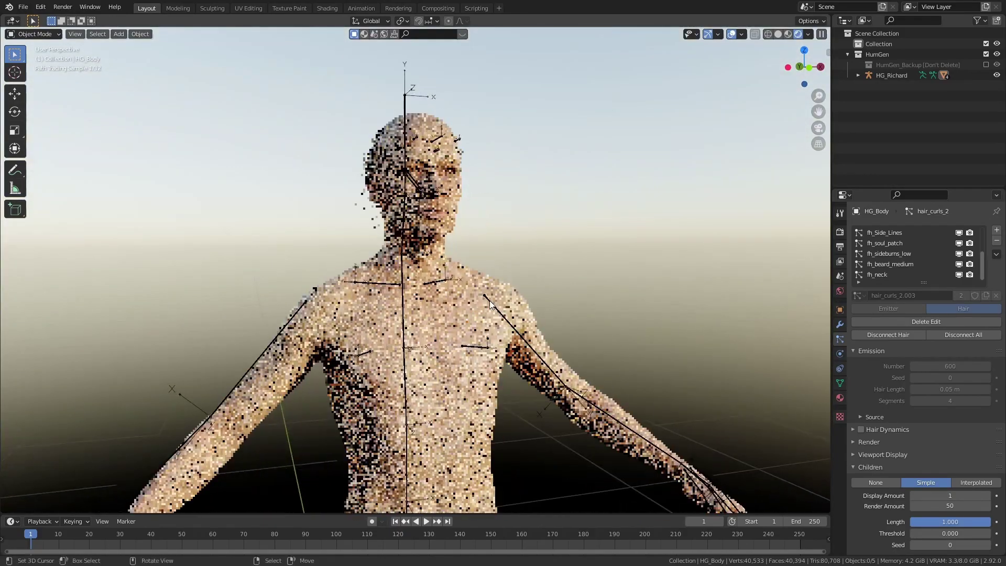
Step: Zoom the viewport out and back in on the overgrown ground scene
scroll(490, 300, "down", 5)
scroll(452, 222, "up", 6)
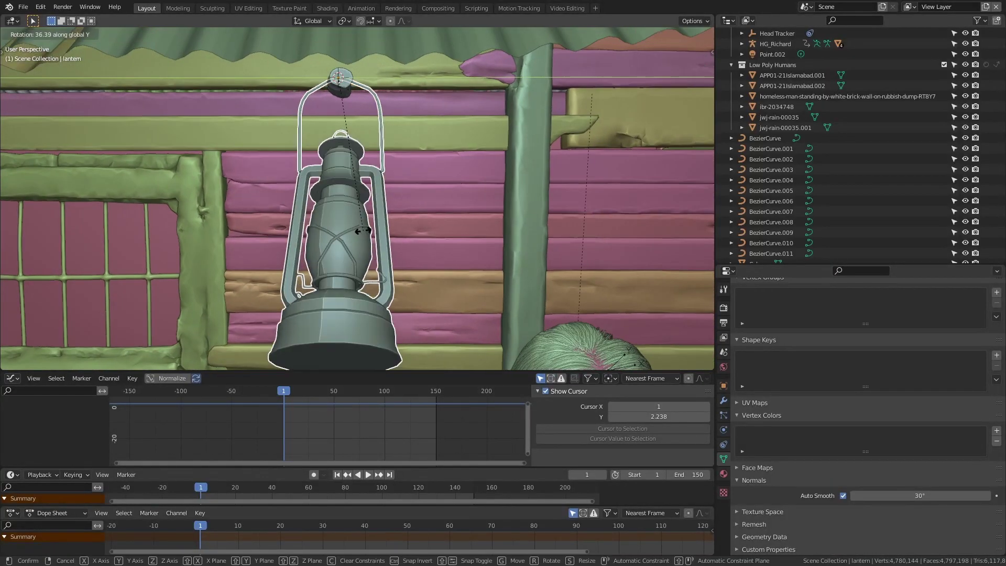
Step: Confirm the lantern's rotation, keyframe it at frame 1, and isolate the lantern in view
left_click(381, 234)
key("i")
key("i")
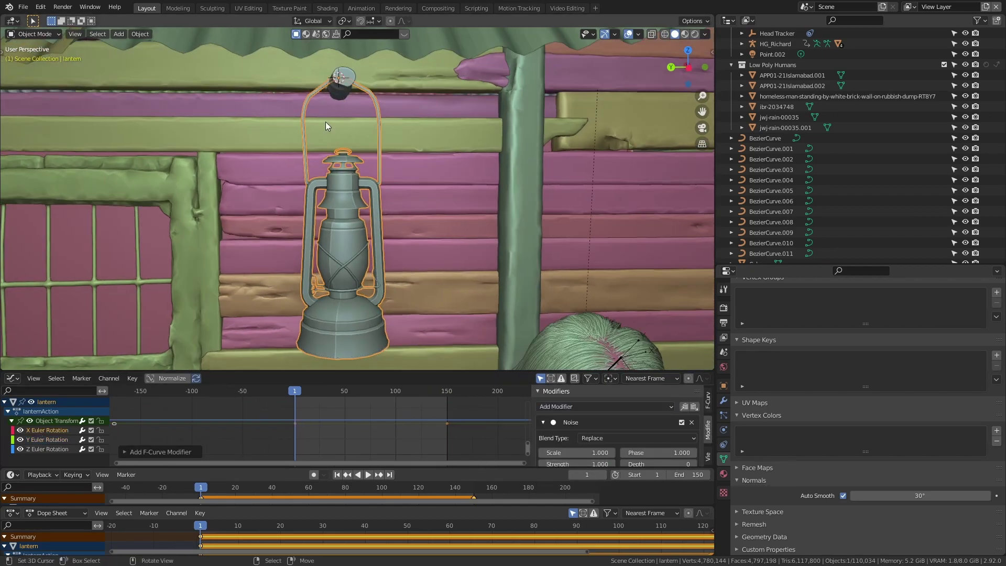
key("KP_Divide")
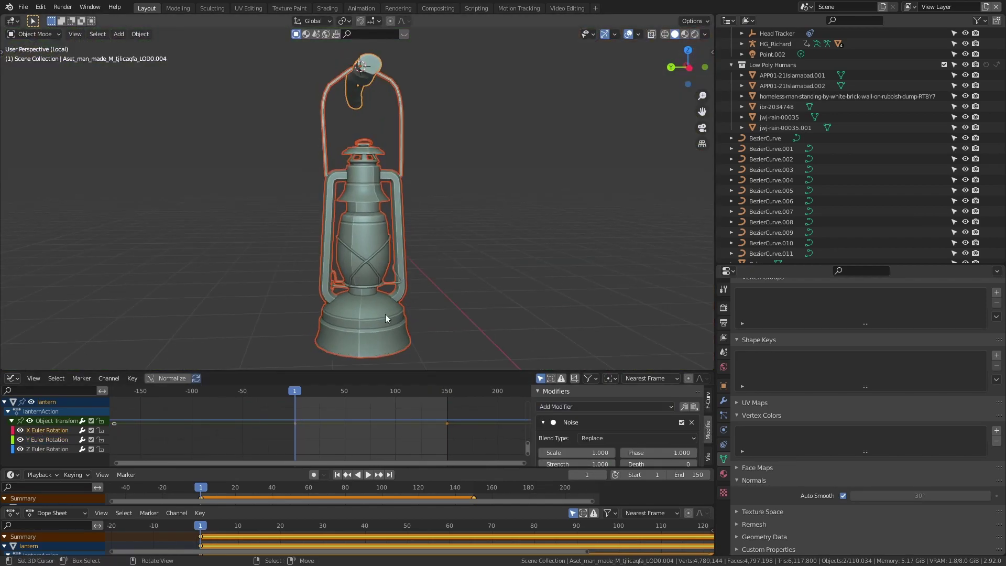
scroll(358, 410, "up", 1)
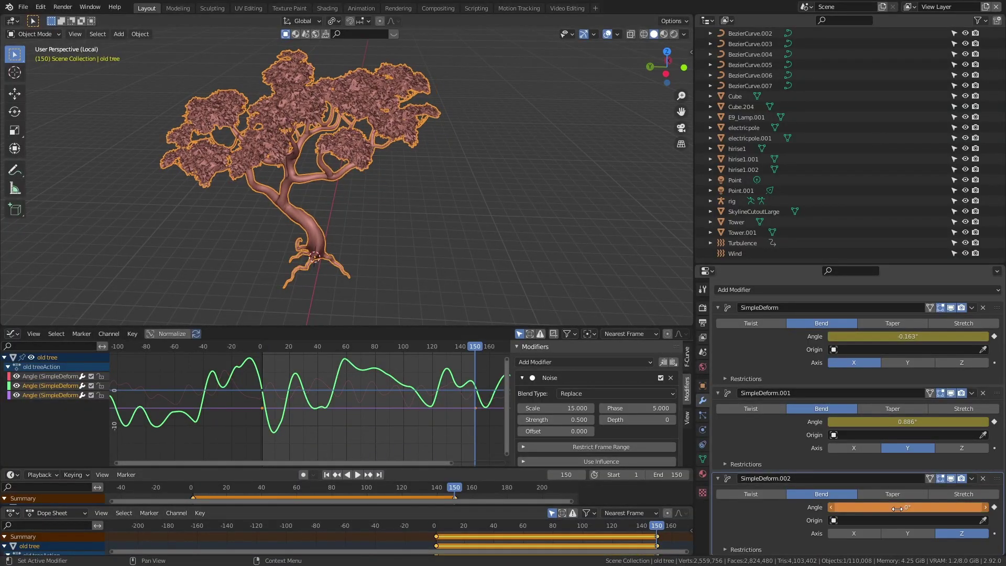
Step: Add a Noise modifier with Scale 22 to the tree's Angle curve
left_click(46, 396)
left_click(584, 362)
left_click(566, 419)
left_click(571, 412)
type("22")
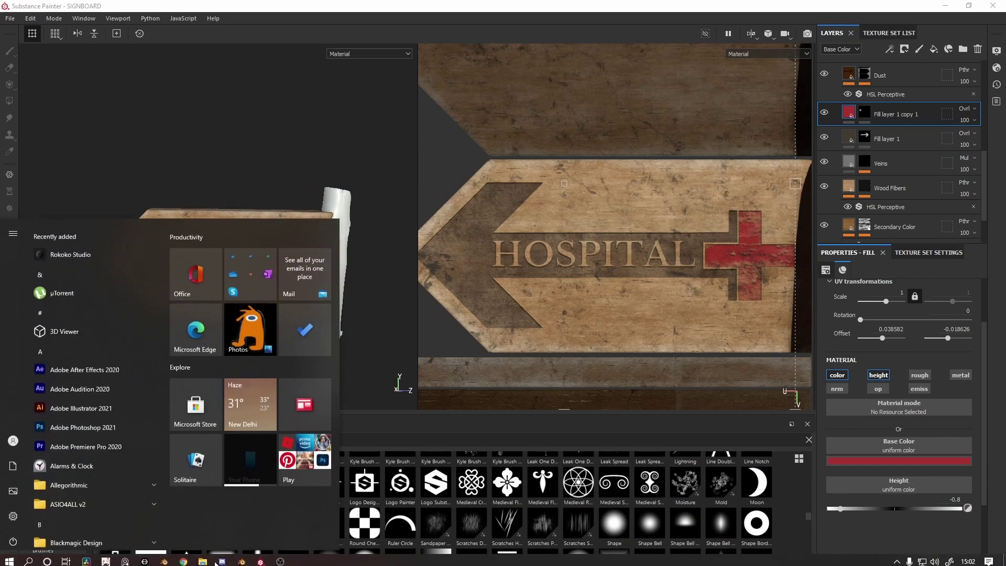
Step: Bring Blender to the front and switch it to fullscreen
left_click(241, 559)
left_click(90, 19)
left_click(116, 56)
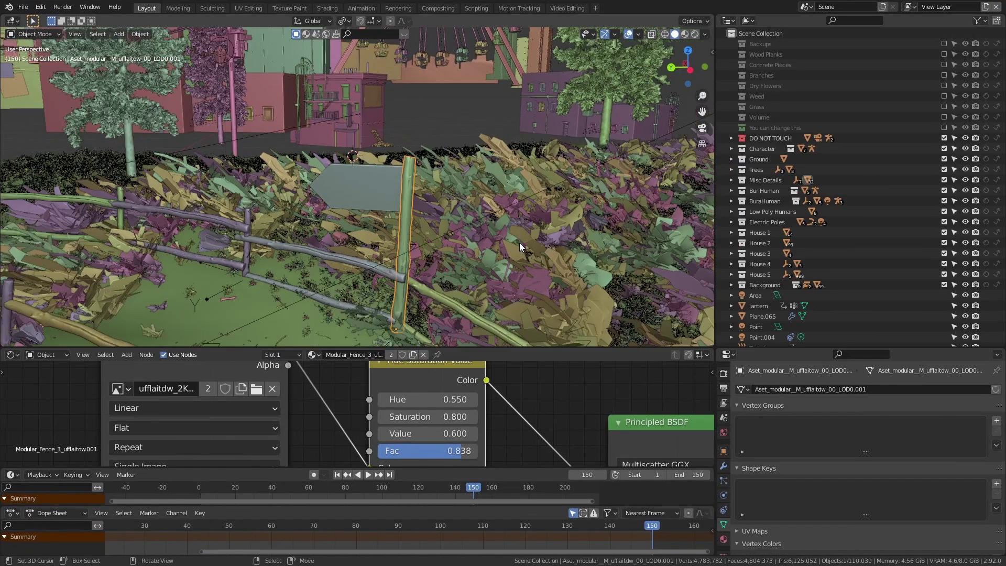
Step: Switch the viewport to the scene camera view to frame the warm 5 W point light
key("KP_0")
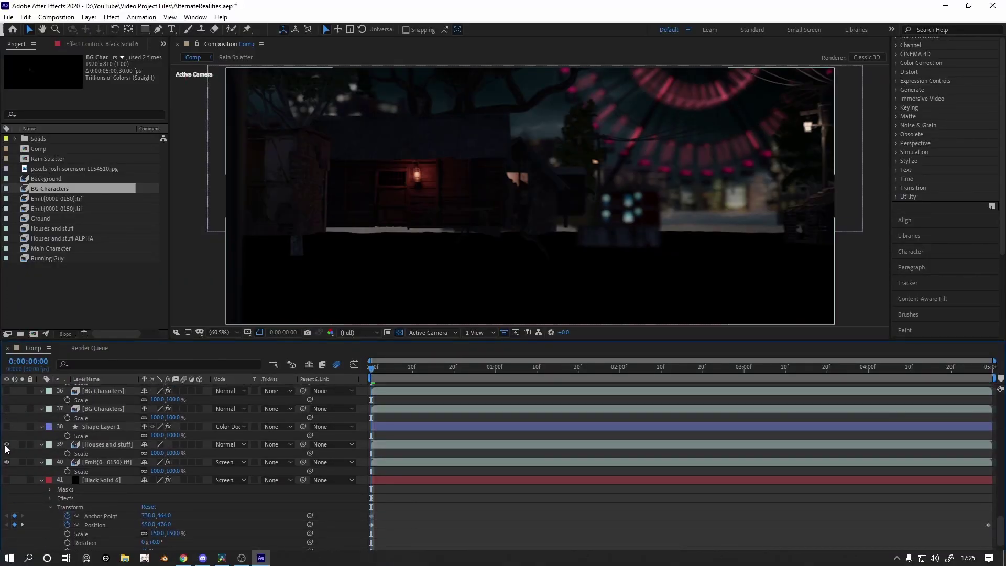
Step: Make the grass and running character layer visible again in the composition
scroll(8, 446, "up", 10)
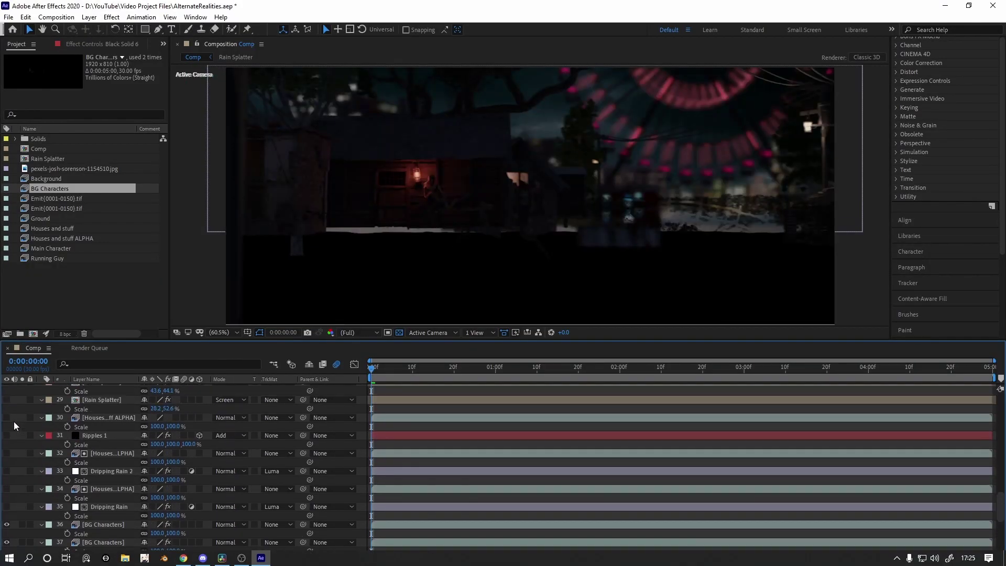
left_click(7, 453)
scroll(7, 527, "up", 15)
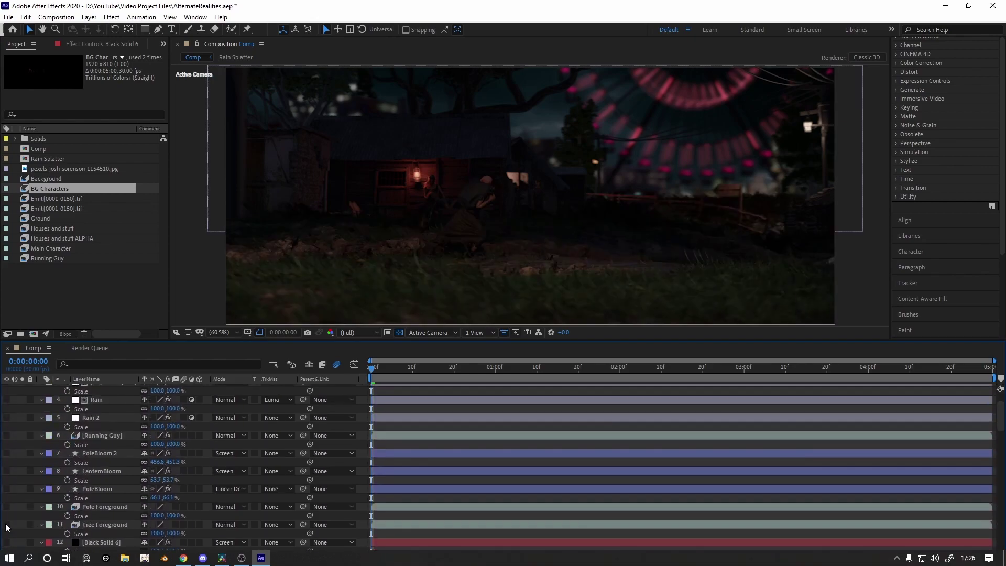
scroll(7, 446, "up", 3)
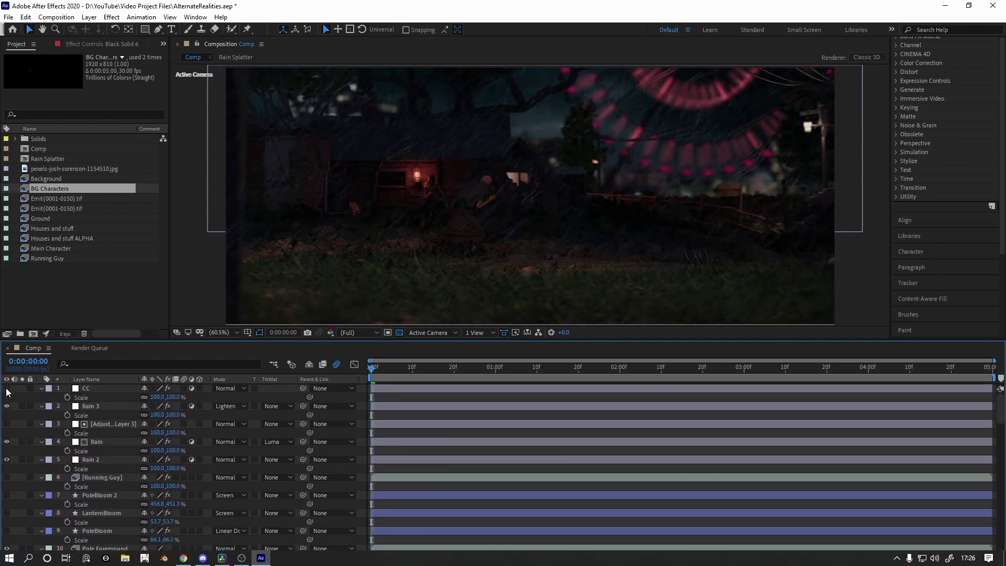
scroll(7, 420, "down", 15)
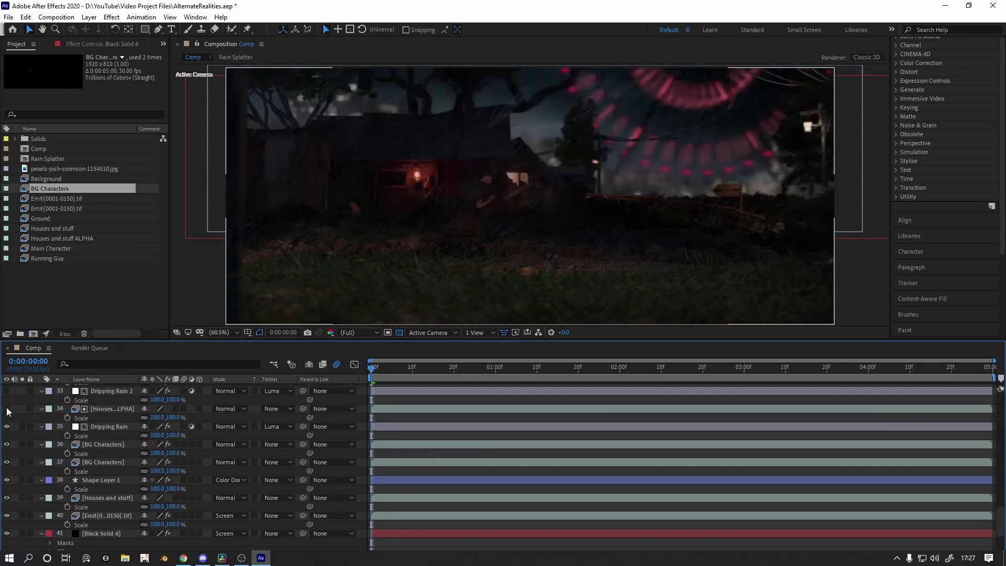
scroll(7, 411, "up", 3)
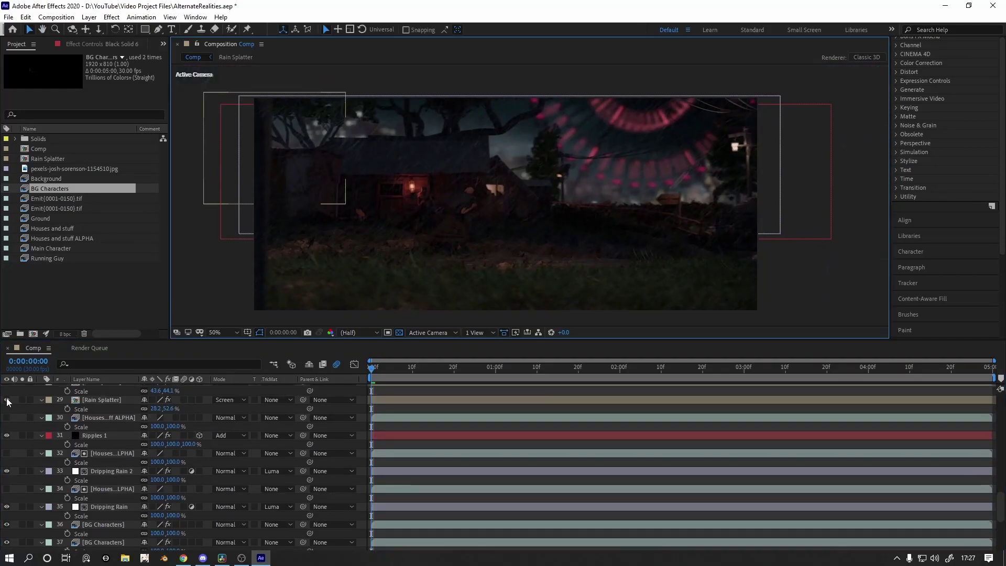
scroll(7, 420, "up", 12)
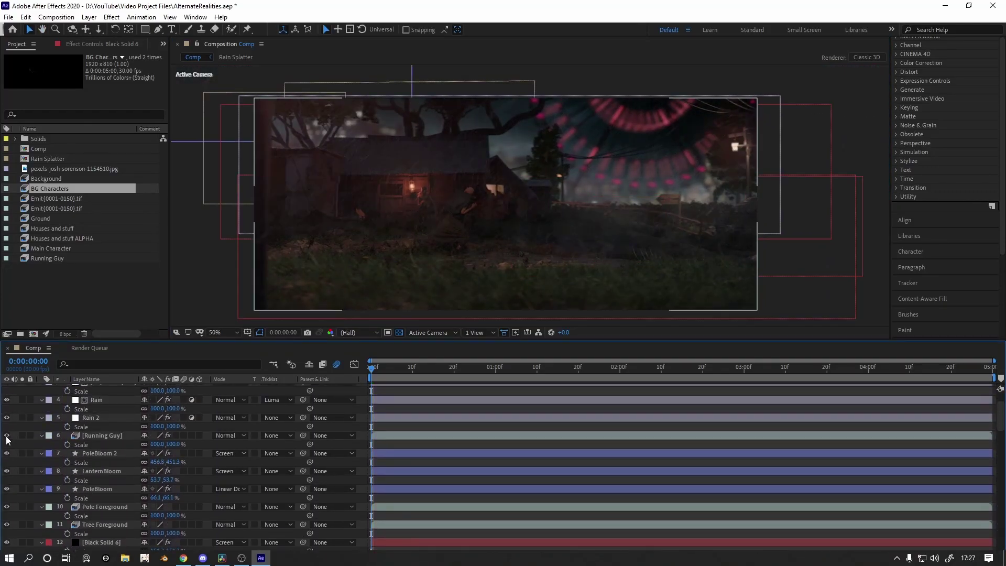
scroll(7, 439, "up", 2)
Step: Move the time indicator to later frames to preview the rebuilt rainy night scene
left_click(463, 371)
left_click(513, 371)
scroll(74, 464, "down", 5)
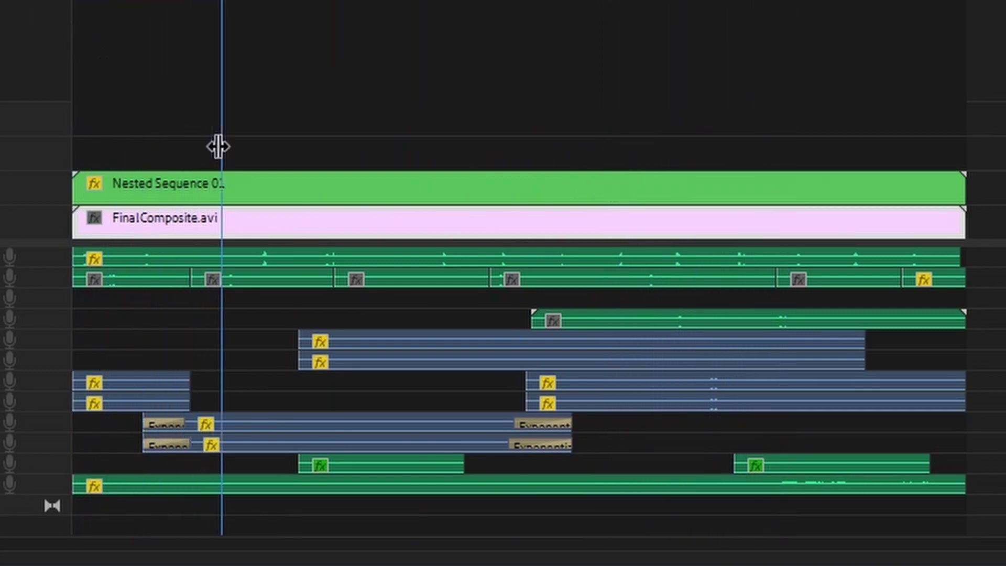
left_click(484, 344)
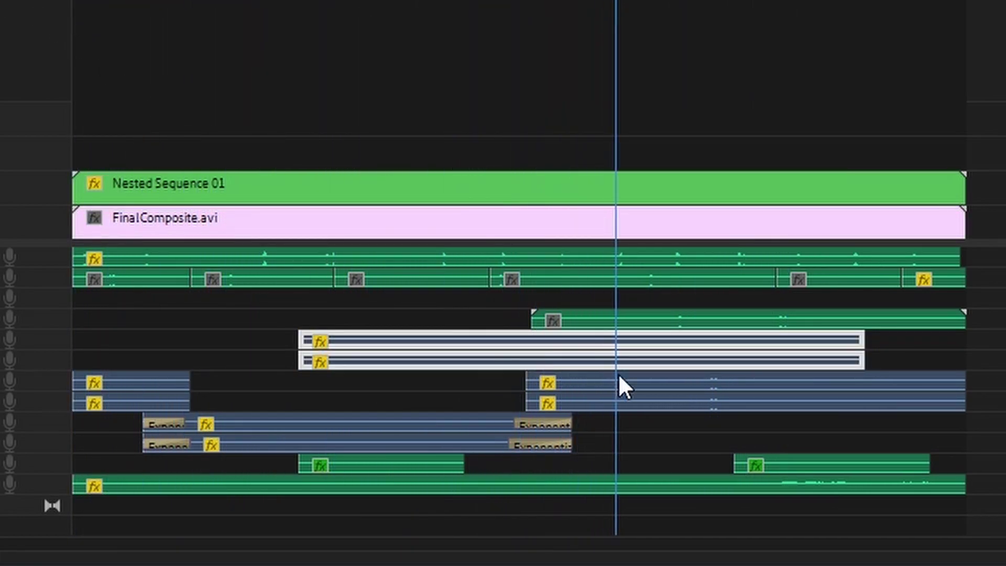